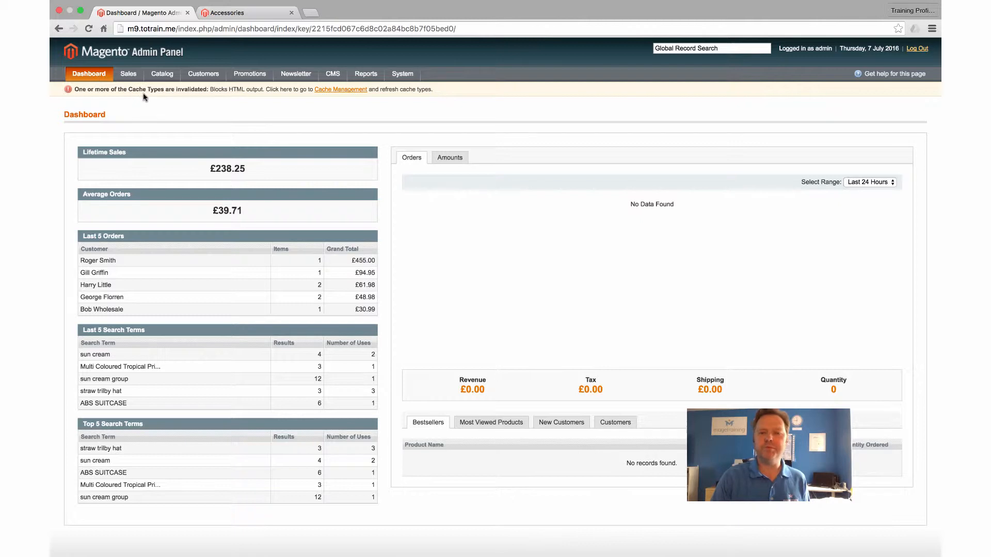
# Start a new catalog product with the Accesories attribute set and the Grouped Product type.
pyautogui.moveTo(154, 77)
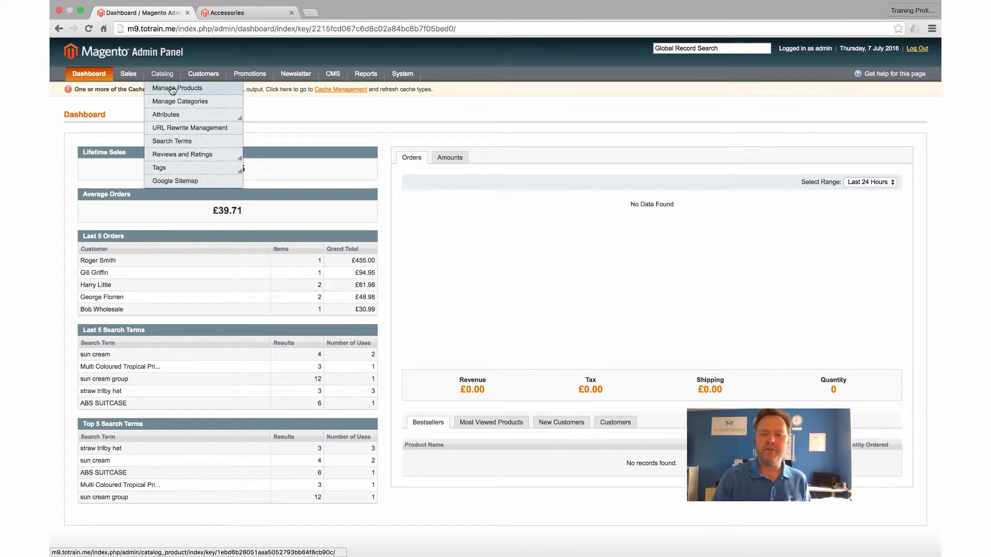
pyautogui.click(173, 89)
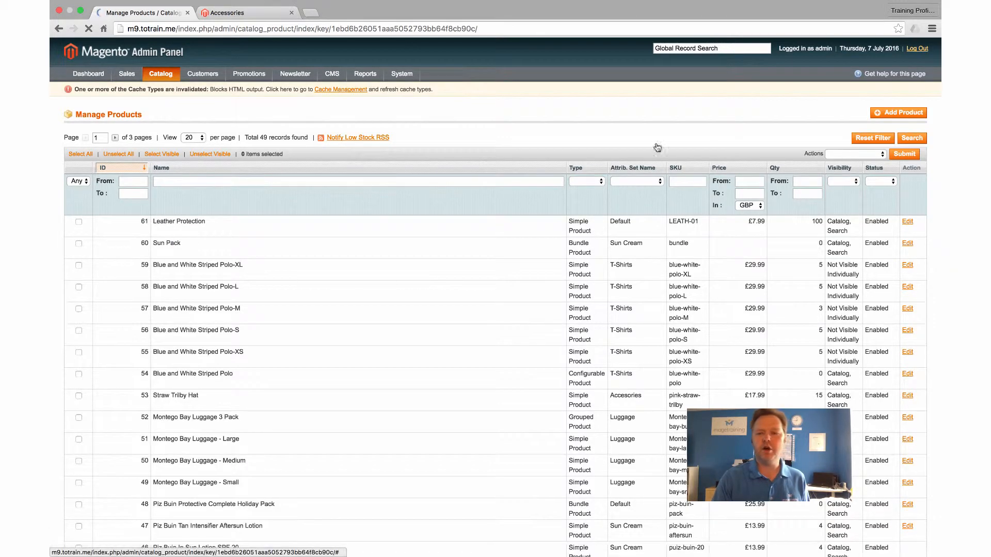
pyautogui.click(884, 117)
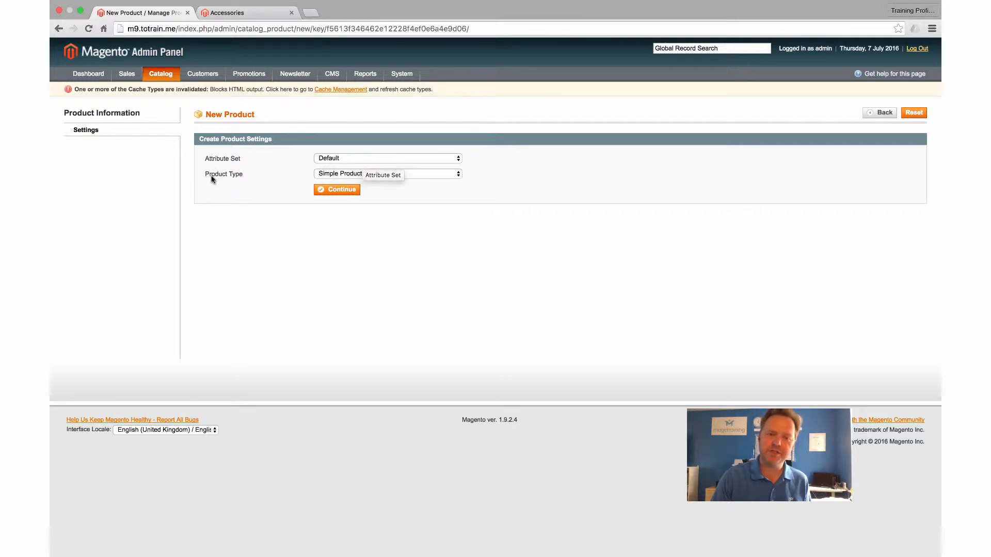
pyautogui.click(351, 160)
pyautogui.click(351, 150)
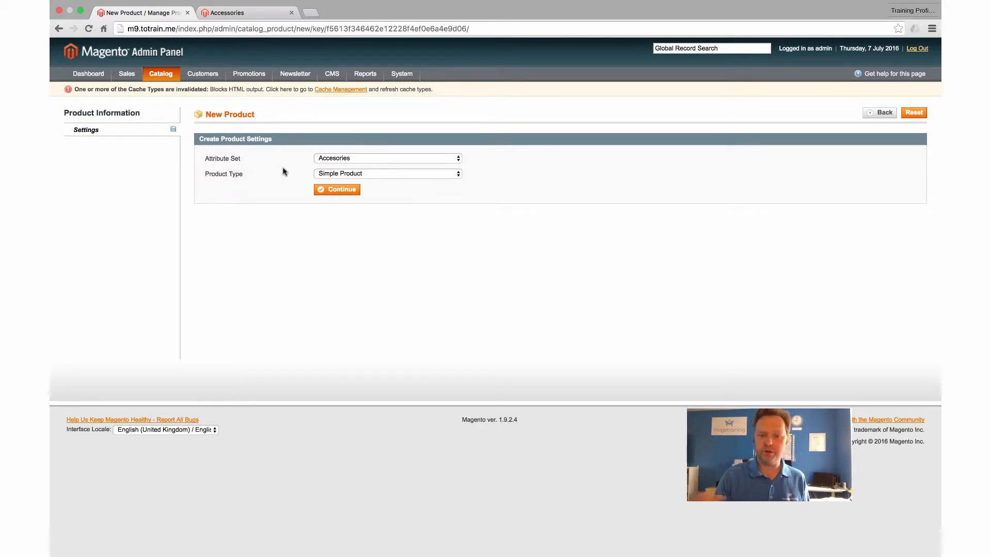
pyautogui.click(341, 174)
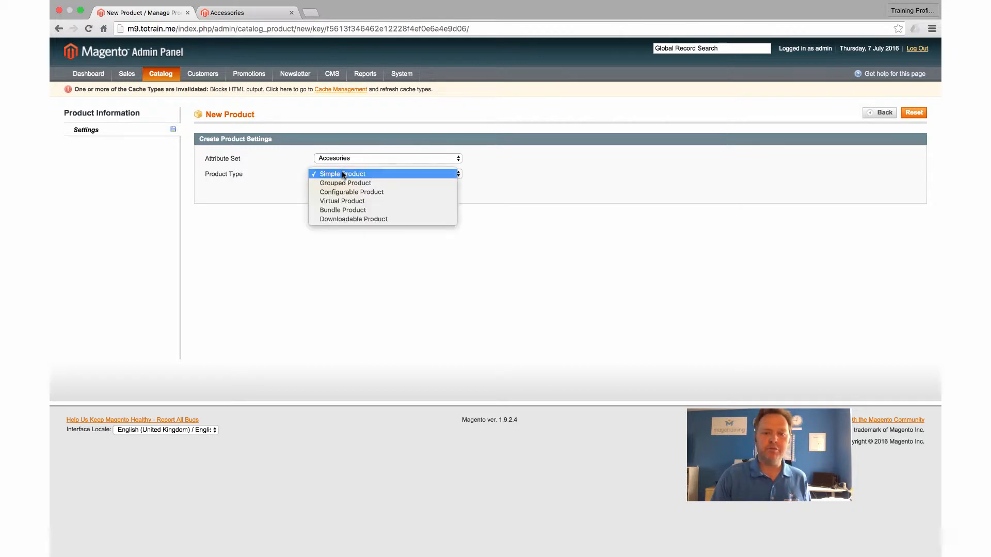
pyautogui.click(372, 184)
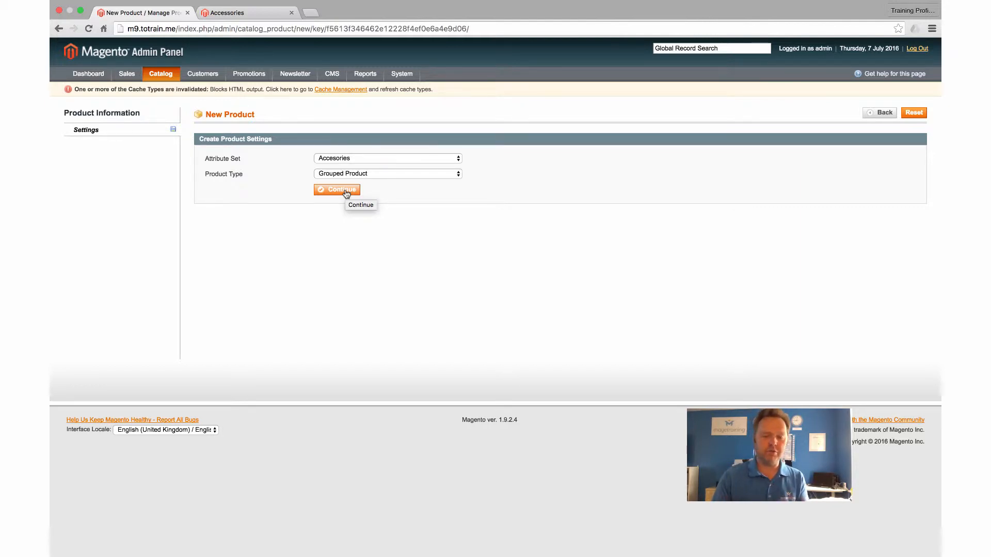
pyautogui.click(346, 193)
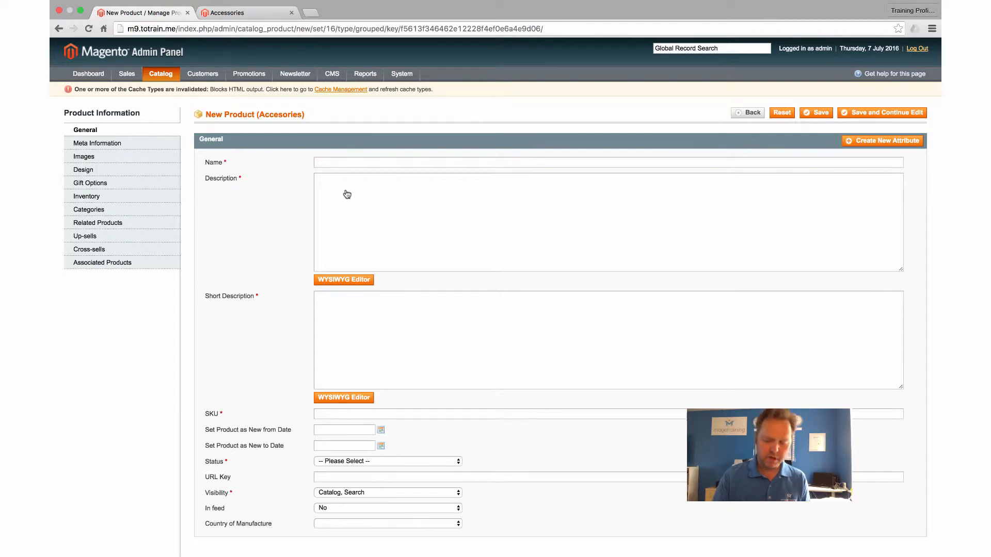
# Name the product "Holiday Kit" and enter the description "Things that you might need for your holiday".
pyautogui.click(332, 158)
pyautogui.write('Holiday')
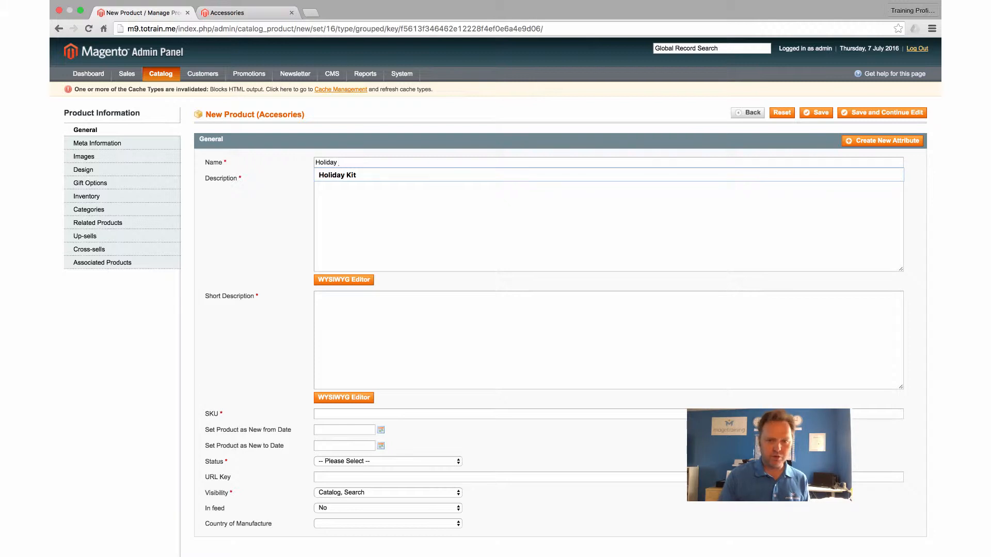
pyautogui.press('Down')
pyautogui.press('Tab')
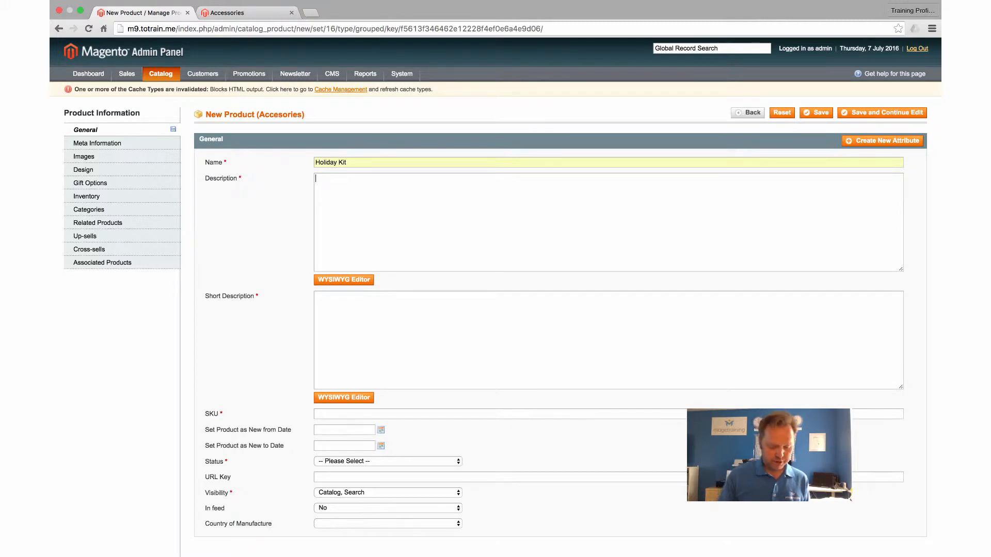
pyautogui.write('Things')
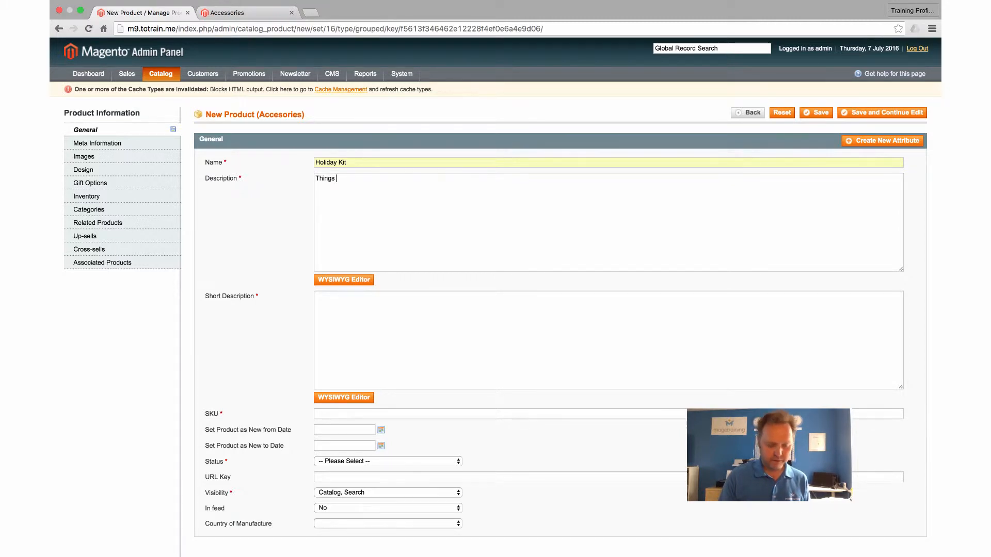
pyautogui.write(' that you might')
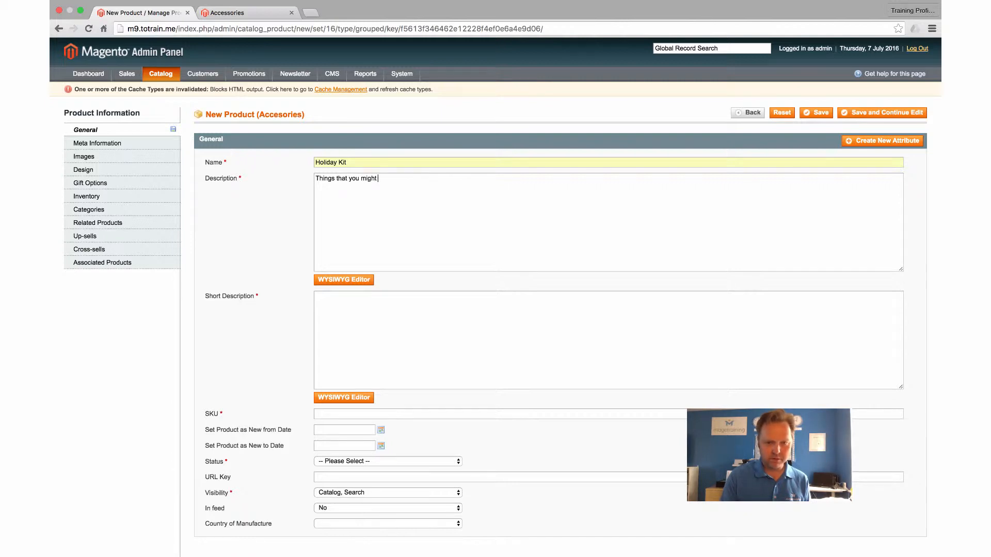
pyautogui.write(' need for your holiday')
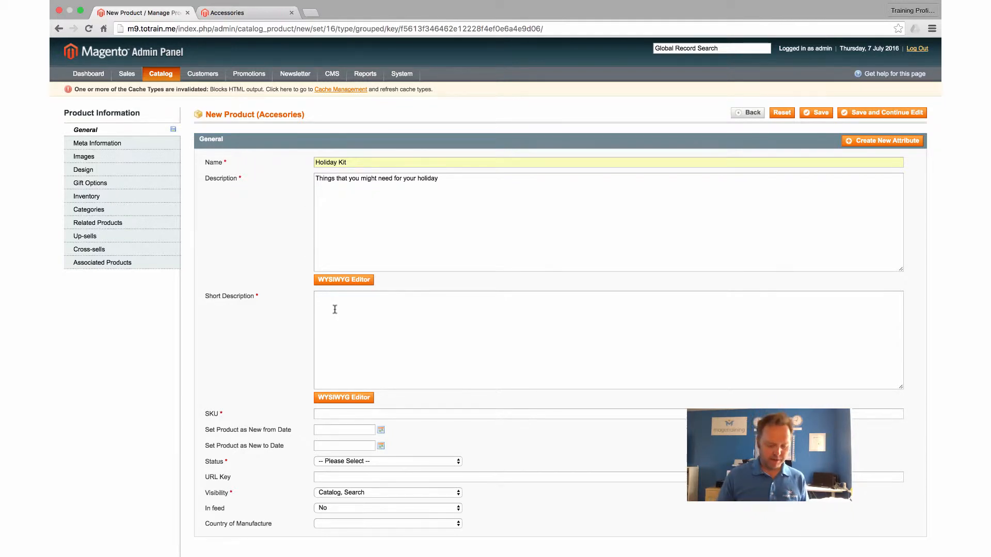
# Enter "Some items for your holiday" as the product's short description.
pyautogui.write('Som')
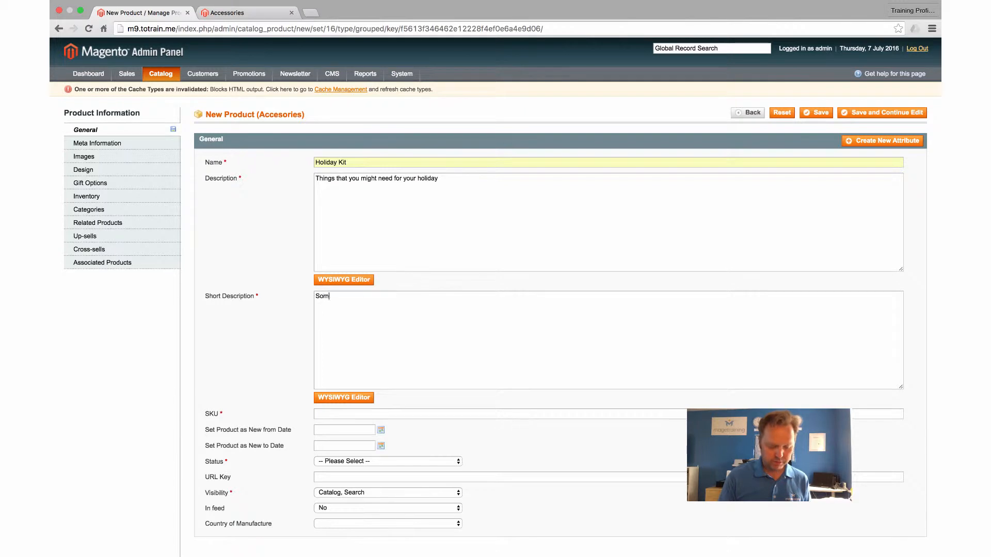
pyautogui.write('e items for y')
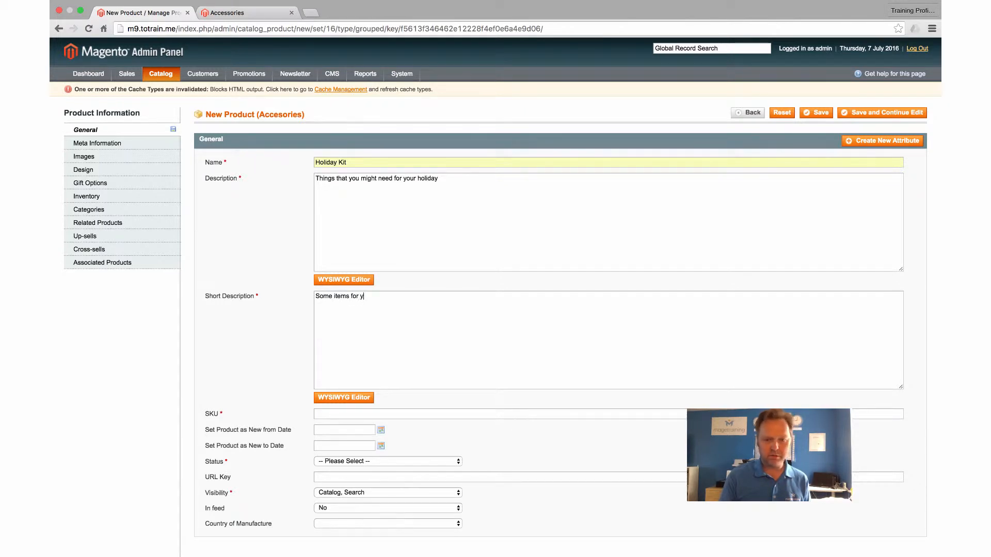
pyautogui.write('our holiday')
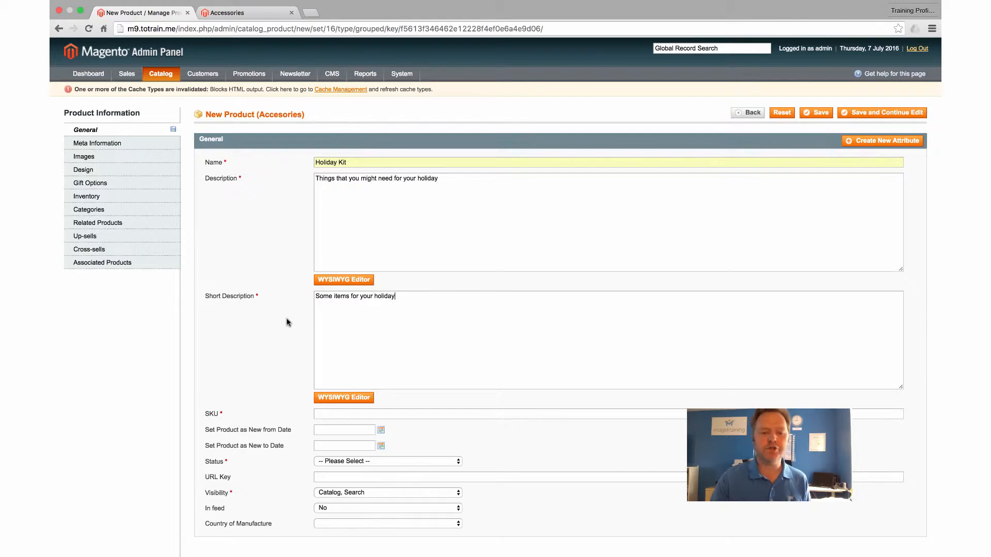
# Set the product's SKU to GRP1 and its status to Enabled.
pyautogui.click(325, 412)
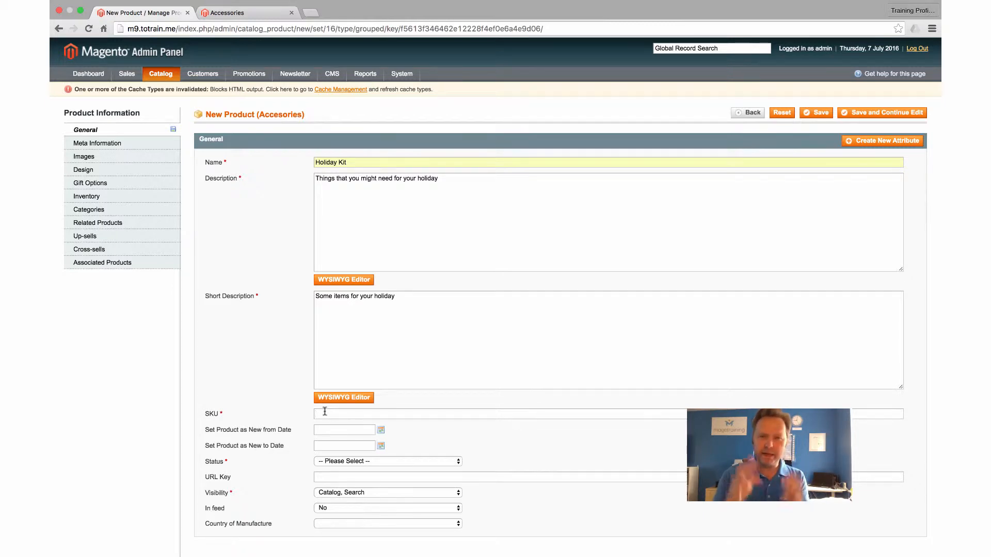
pyautogui.click(325, 413)
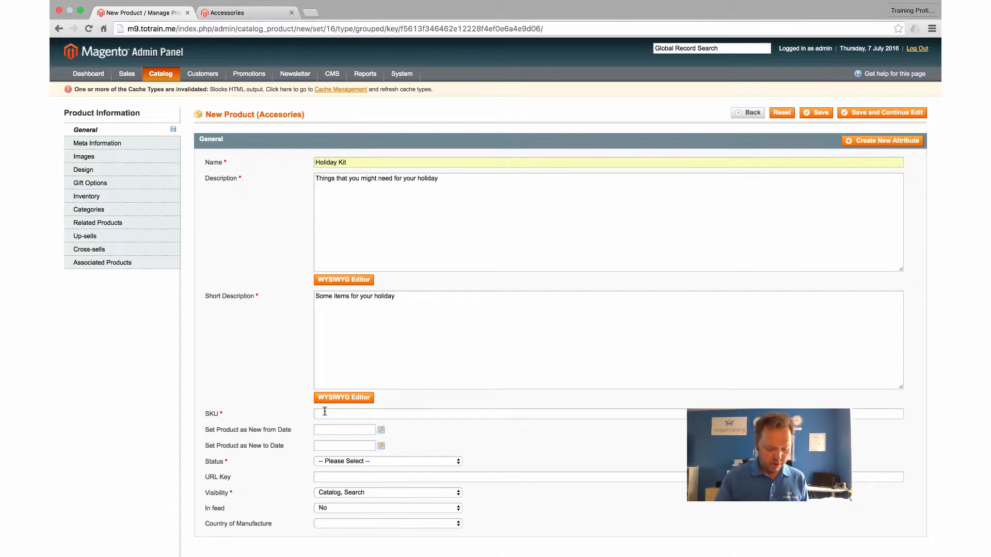
pyautogui.write('GRP1')
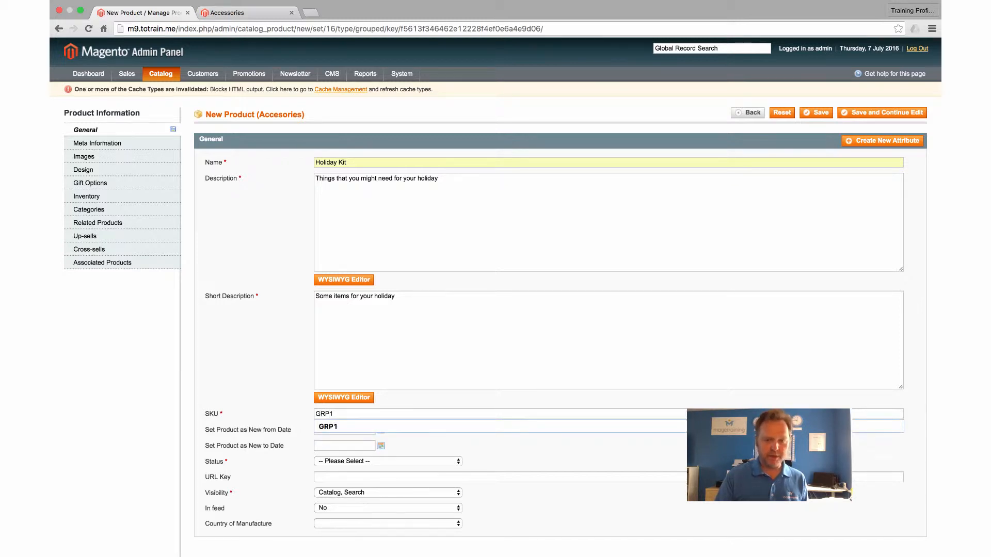
pyautogui.press('Tab')
pyautogui.scroll(-1, 299, 411)
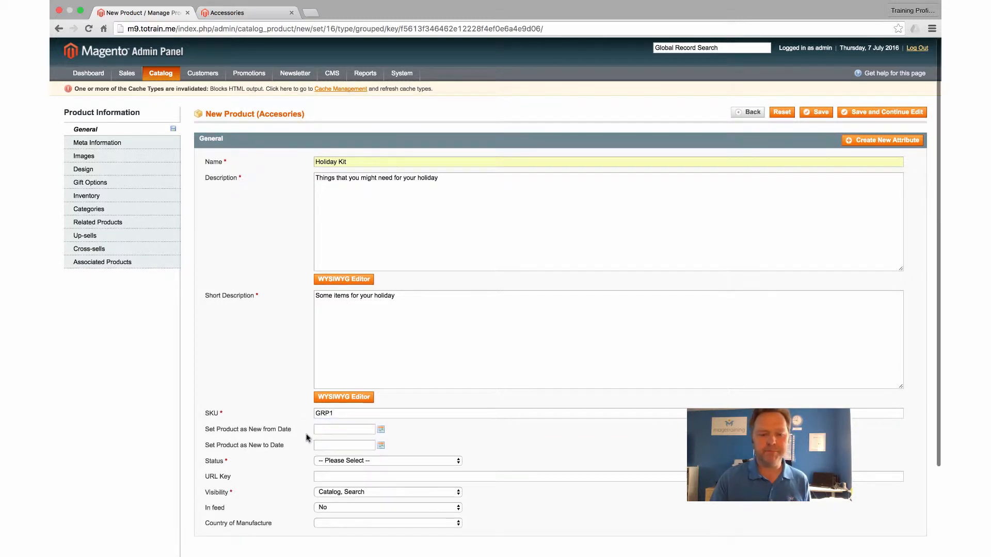
pyautogui.scroll(-3, 307, 437)
pyautogui.click(344, 394)
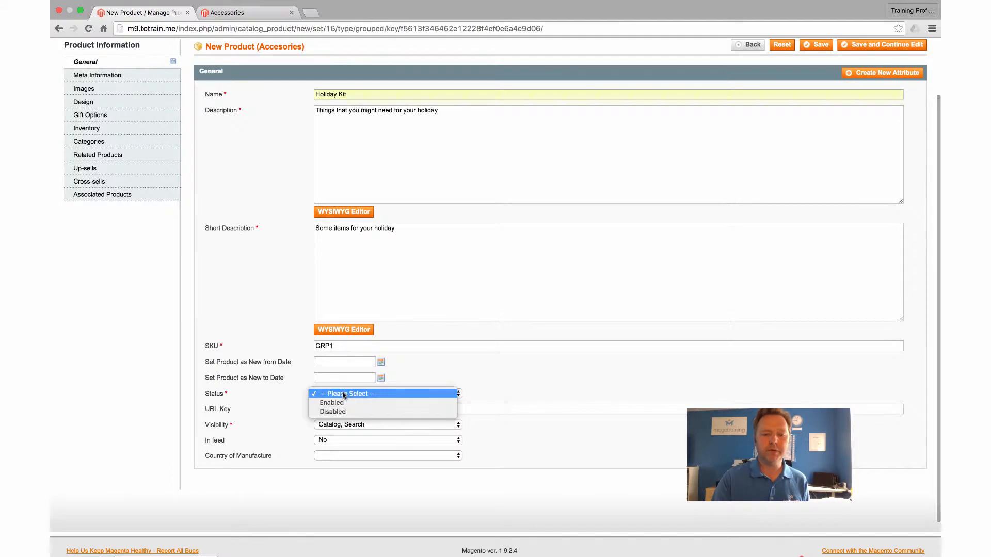
pyautogui.click(341, 403)
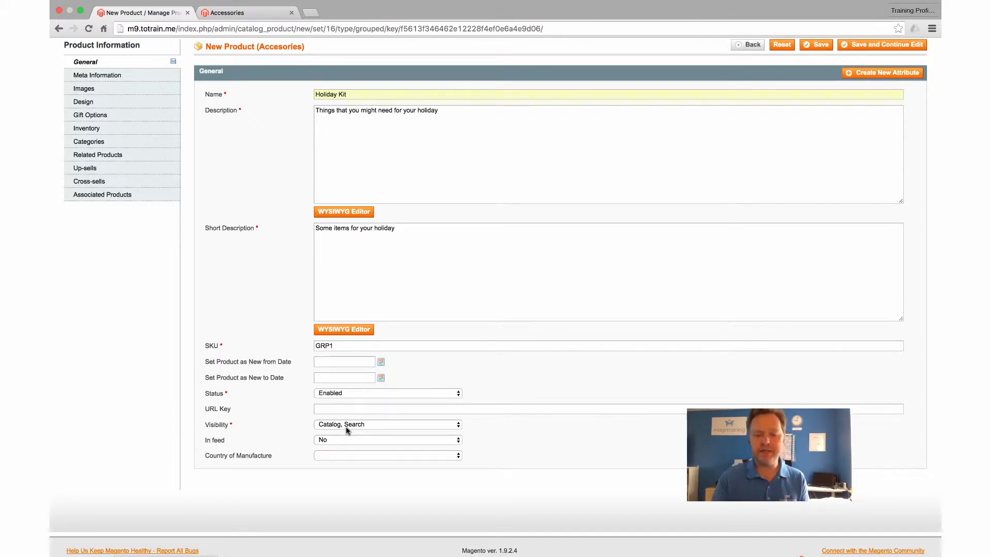
# Upload Holiday-grouped-product.jpg from the Desktop folder to the product's images.
pyautogui.scroll(3, 118, 370)
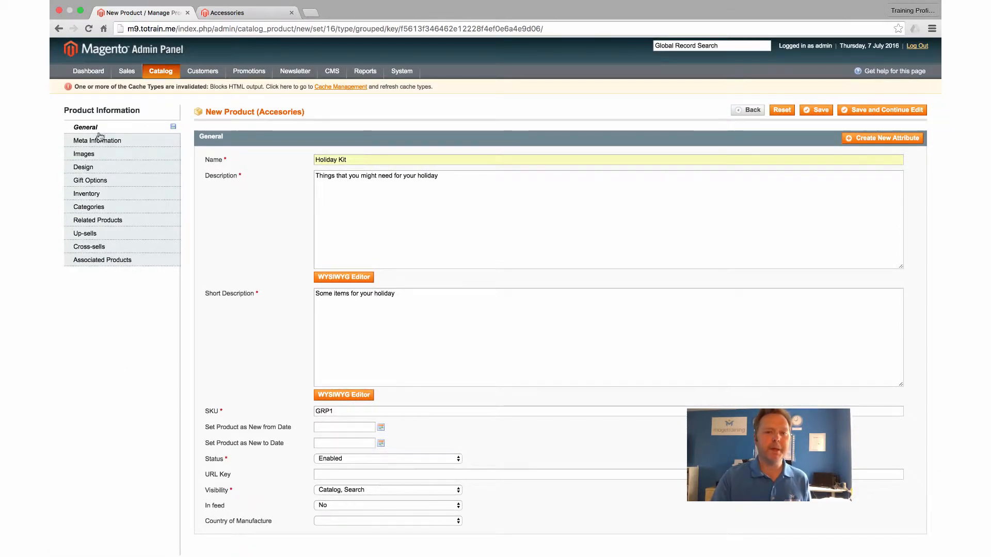
pyautogui.scroll(1, 95, 139)
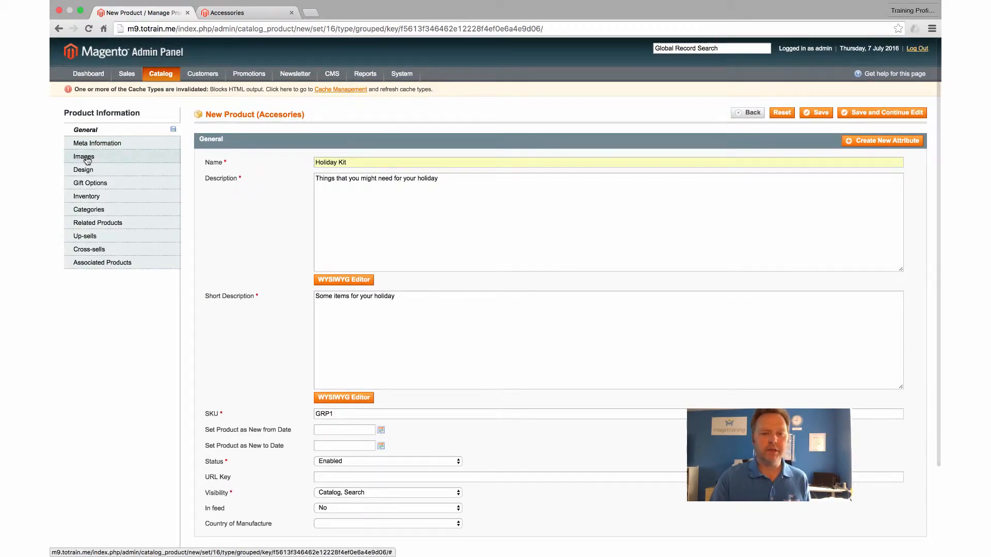
pyautogui.click(84, 157)
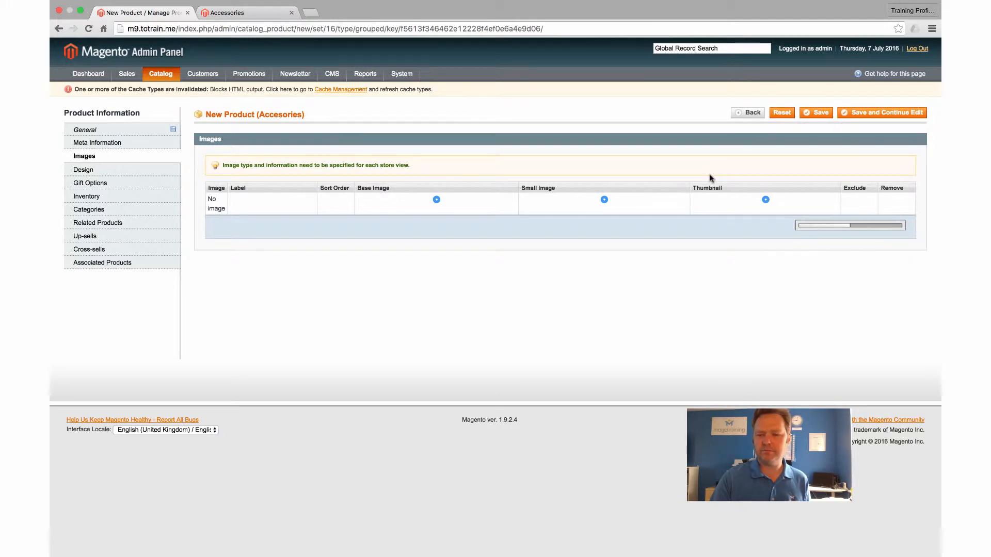
pyautogui.click(808, 225)
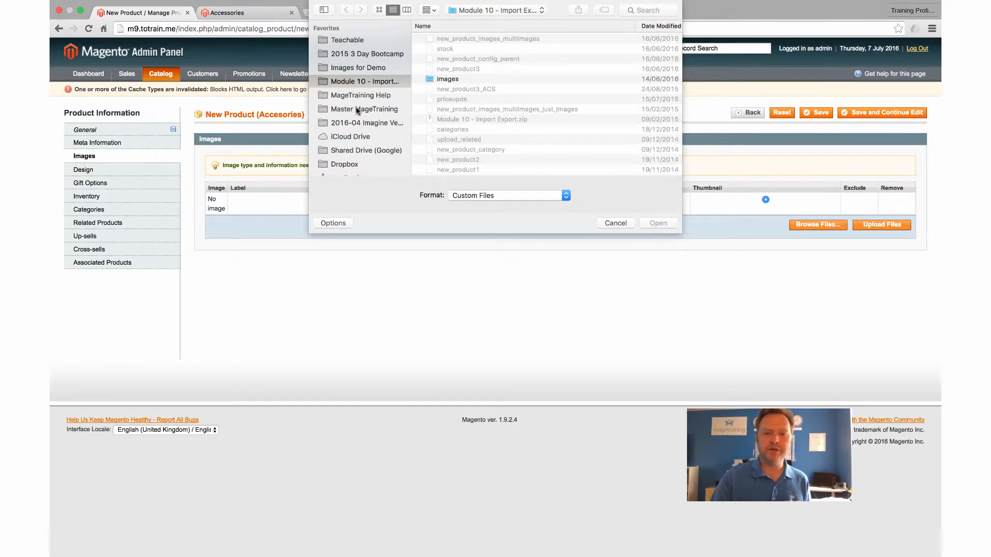
pyautogui.scroll(-5, 355, 93)
pyautogui.click(351, 69)
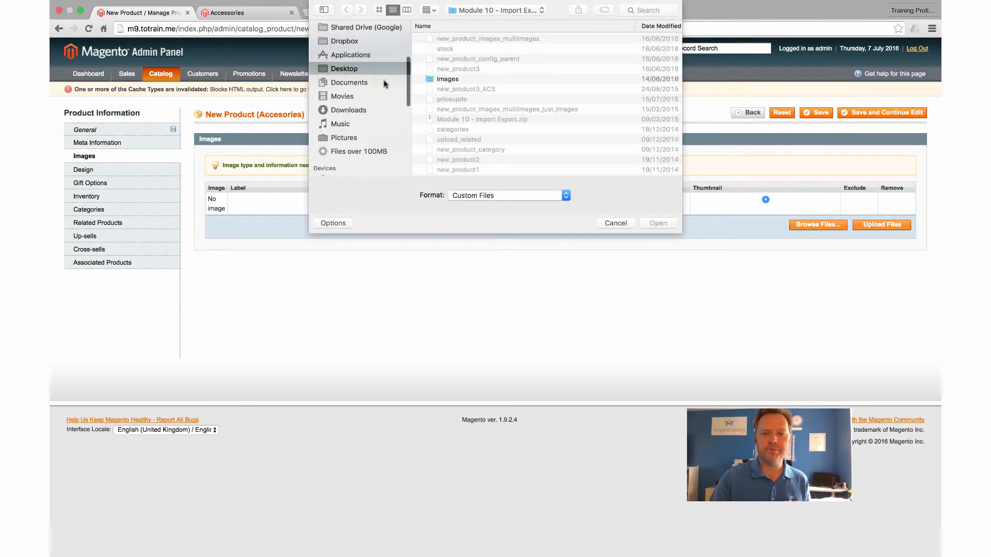
pyautogui.click(475, 41)
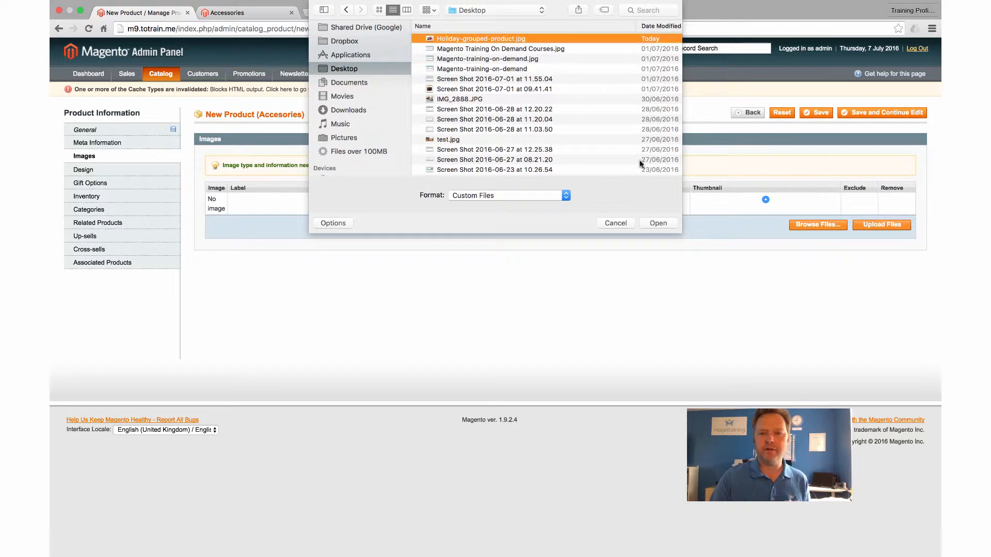
pyautogui.click(653, 228)
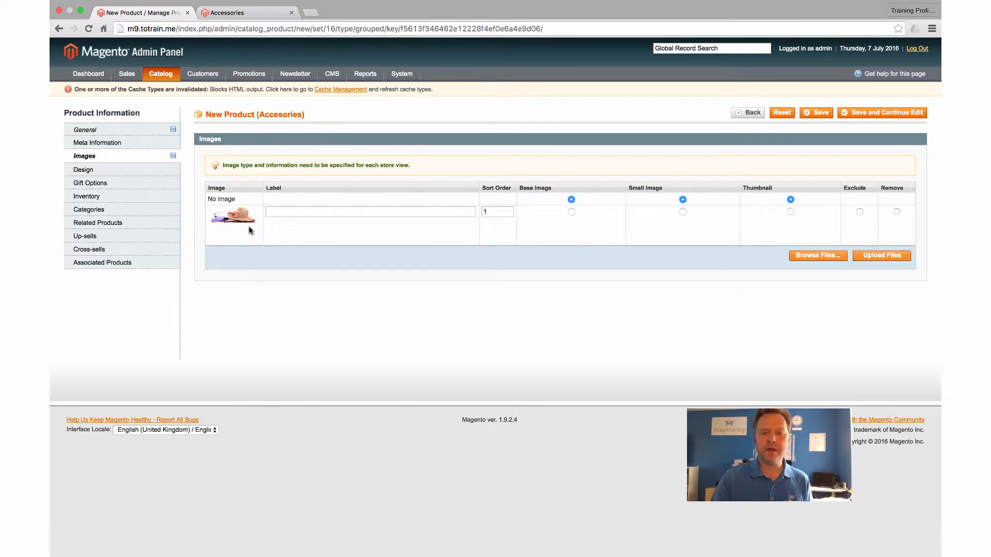
# Label the uploaded image "Things you need for Holiday" and assign it as base image, small image and thumbnail.
pyautogui.click(283, 213)
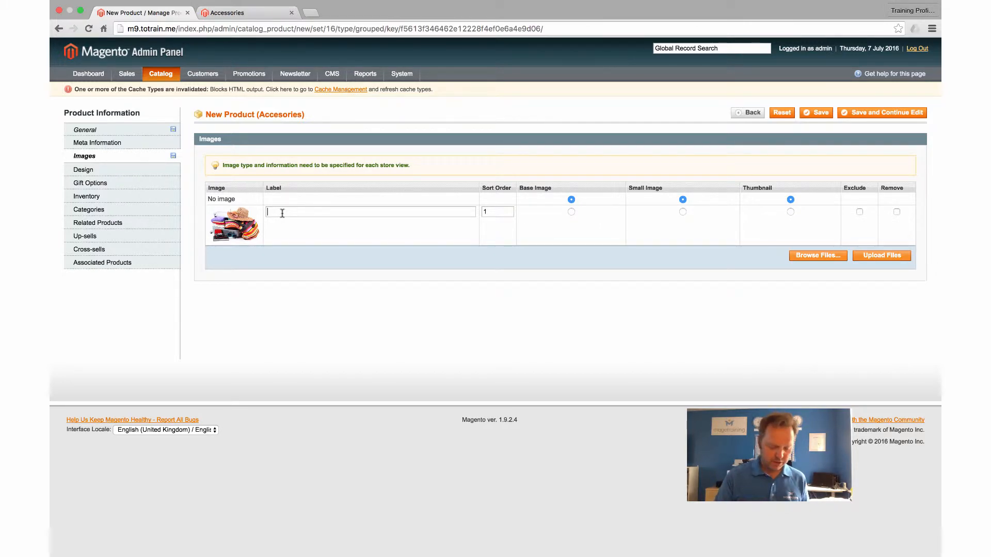
pyautogui.write('Things ')
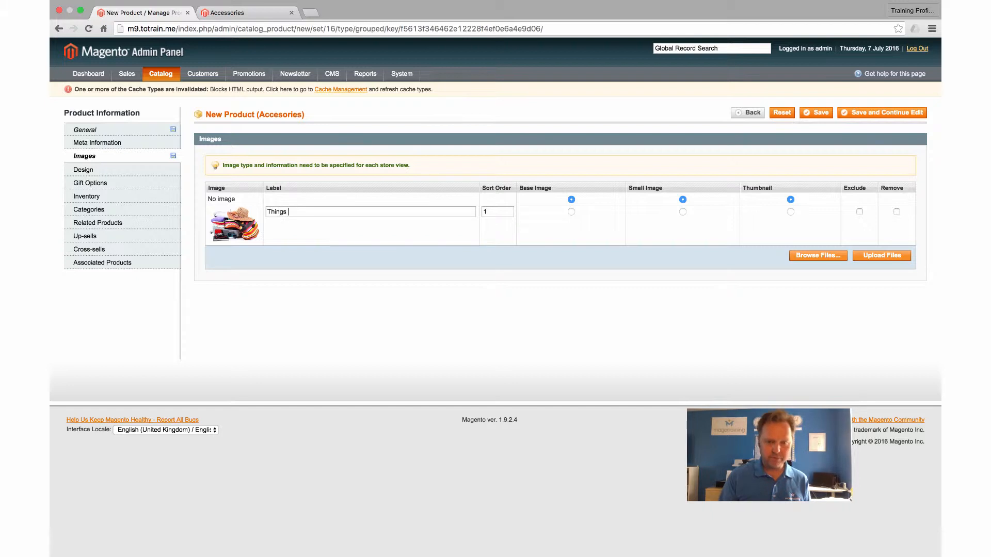
pyautogui.write('you need ')
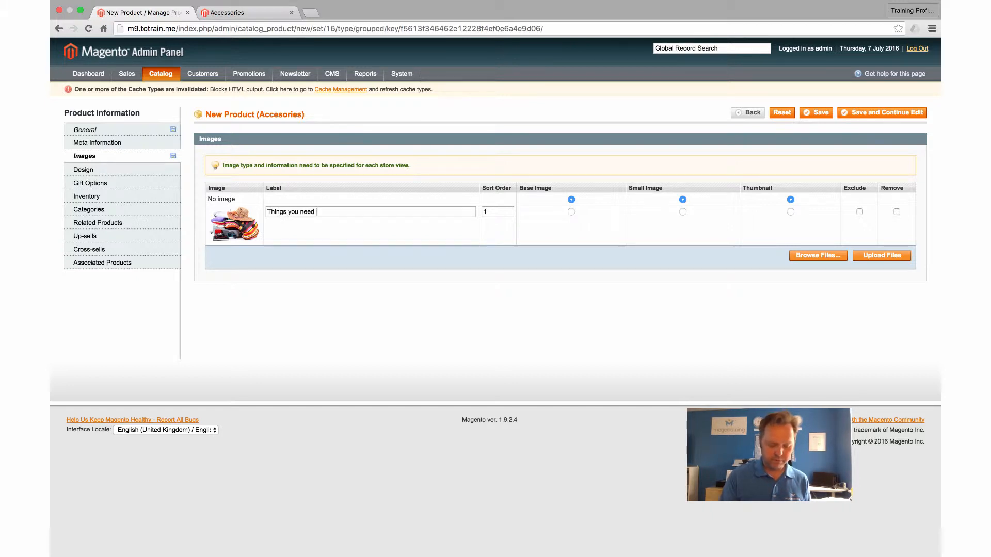
pyautogui.write('for Holiday')
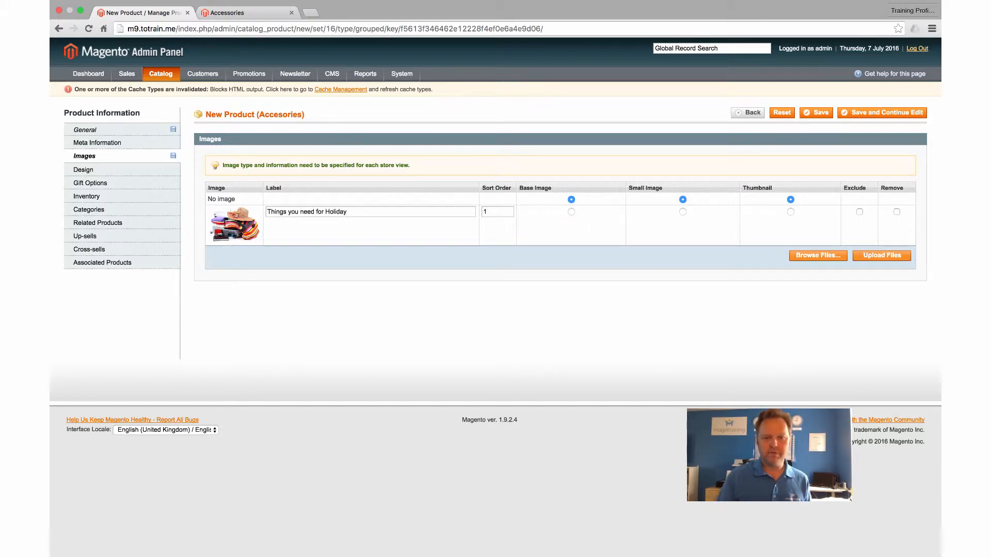
pyautogui.click(570, 212)
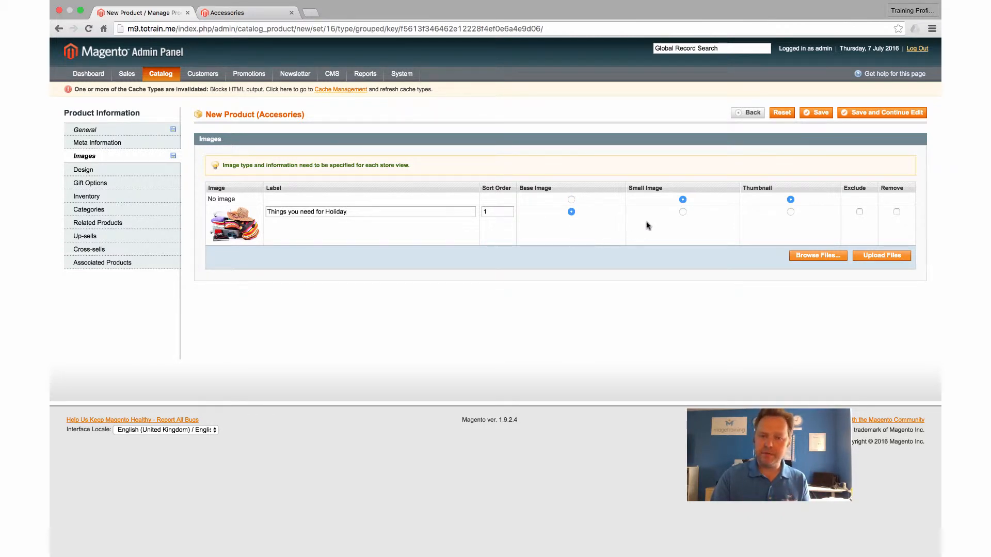
pyautogui.click(682, 211)
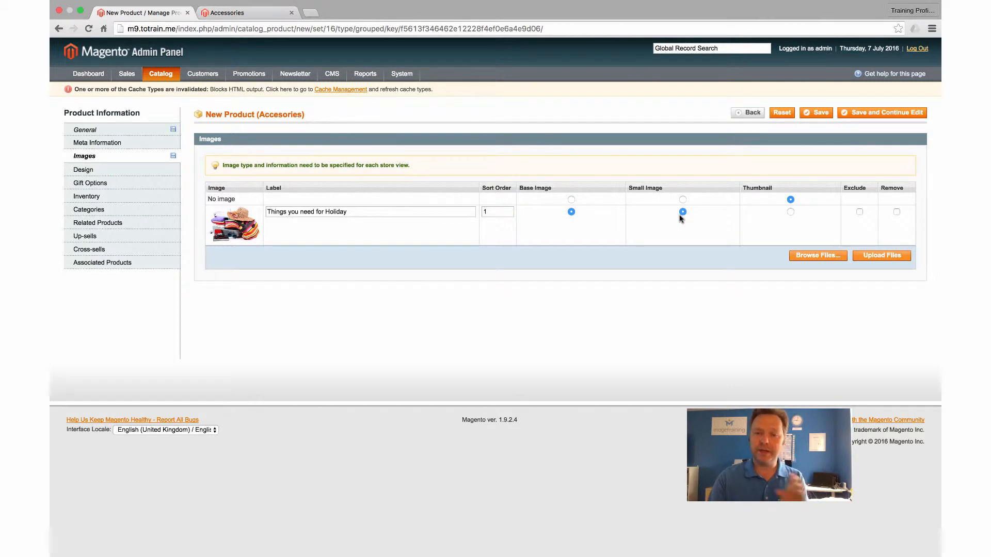
pyautogui.click(790, 212)
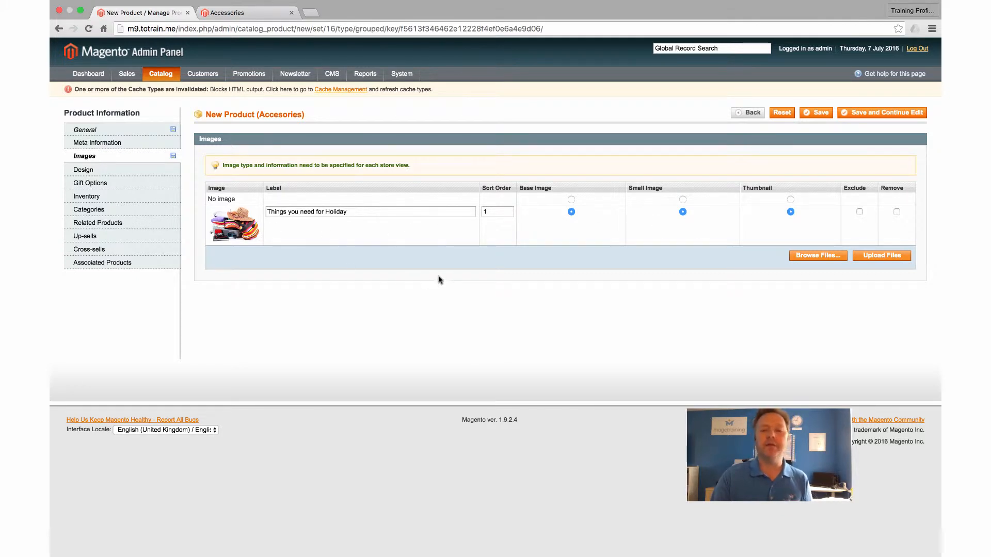
# Set the product's stock availability to In Stock and assign it to the Accessories category.
pyautogui.click(88, 196)
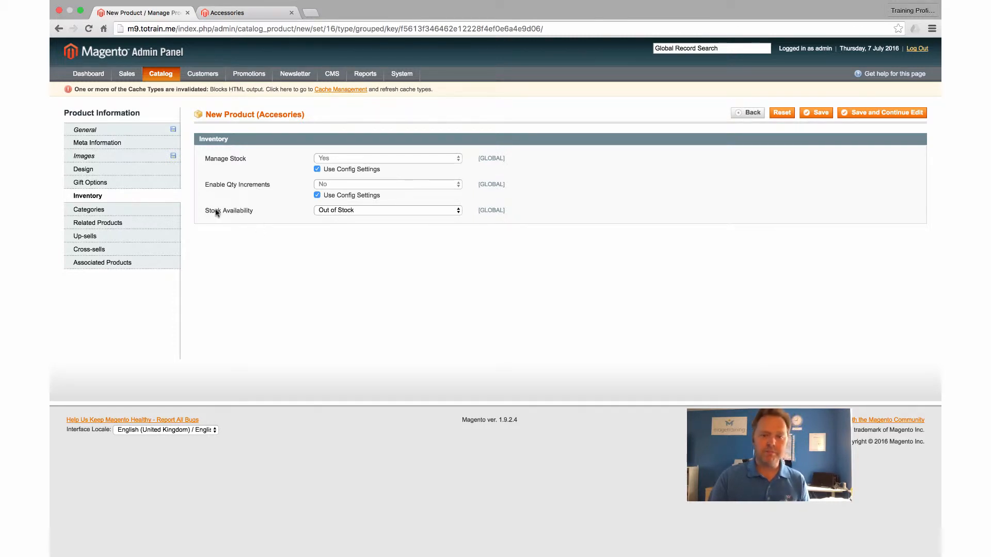
pyautogui.click(337, 210)
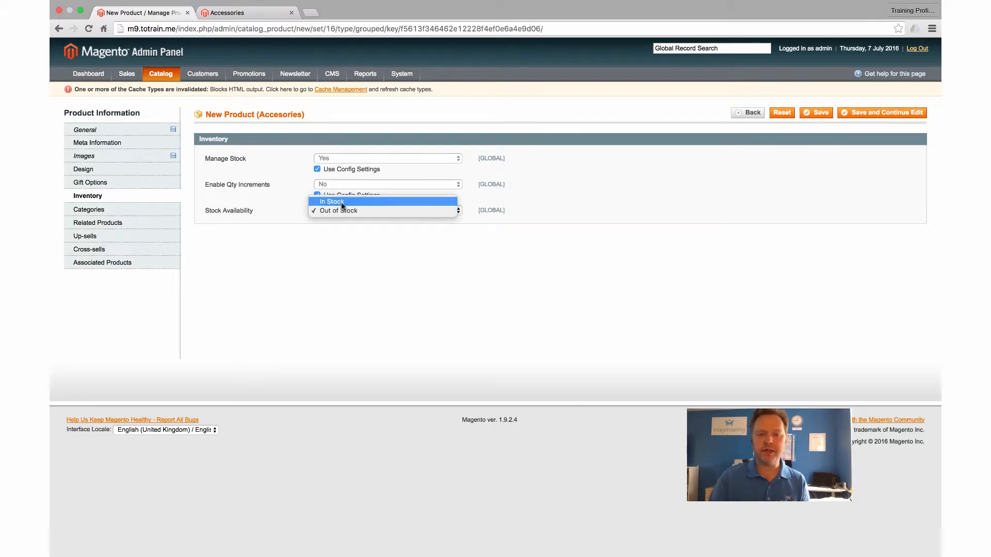
pyautogui.click(342, 205)
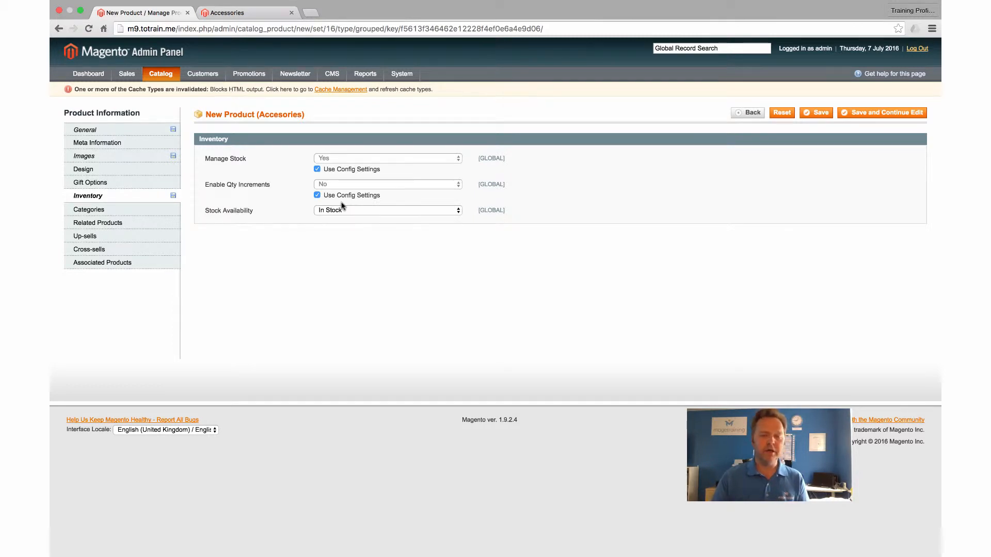
pyautogui.click(95, 214)
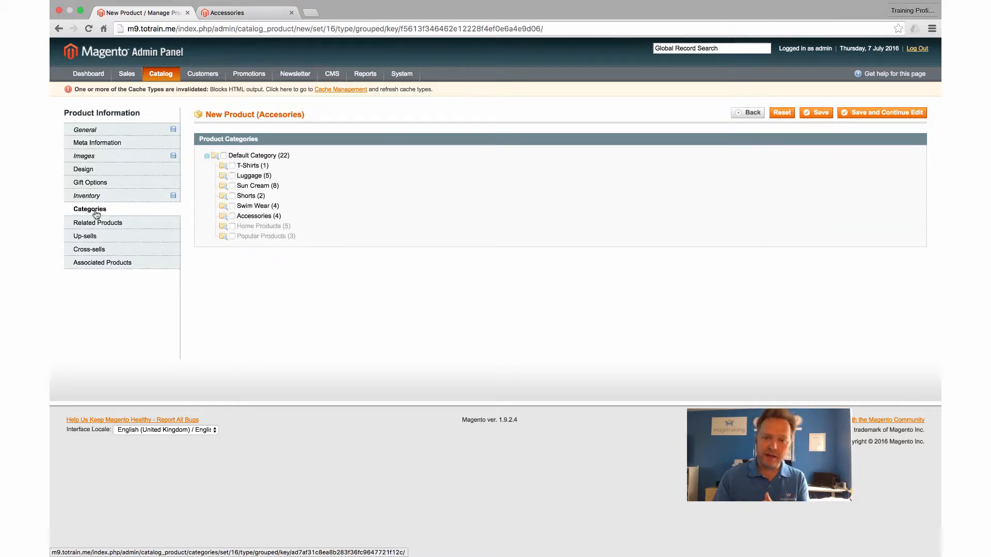
pyautogui.click(232, 216)
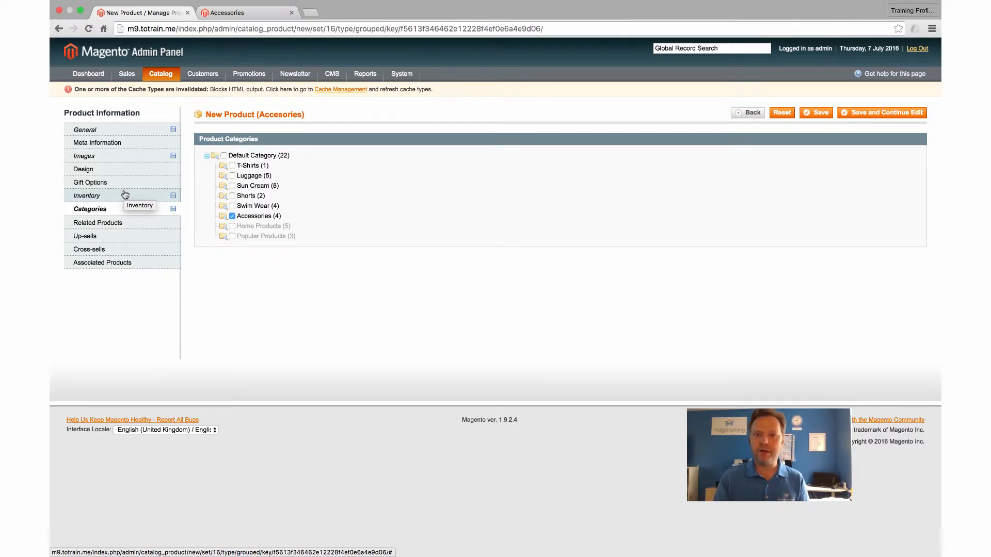
# Show the products available for association at 200 per page and look through the whole list.
pyautogui.click(100, 264)
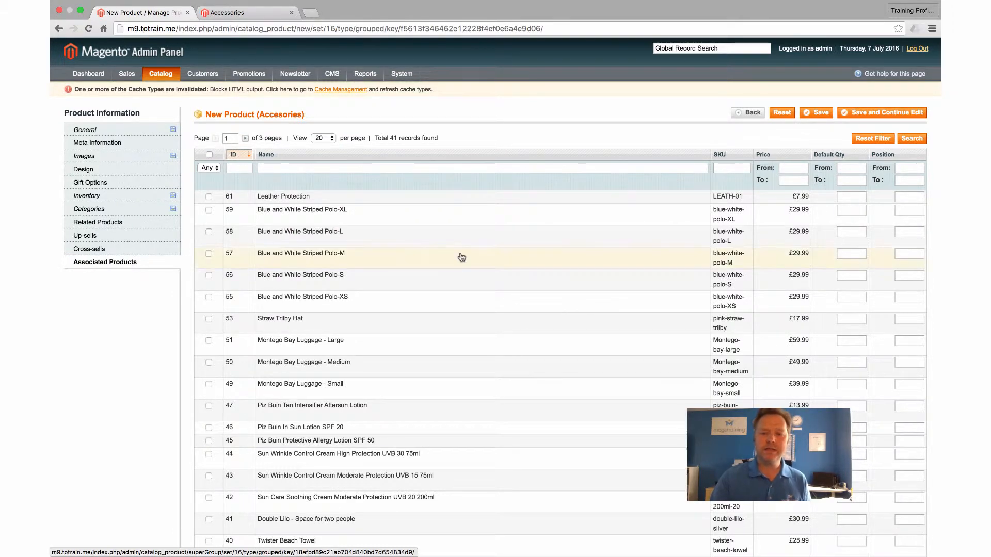
pyautogui.scroll(-3, 462, 259)
pyautogui.scroll(3, 465, 259)
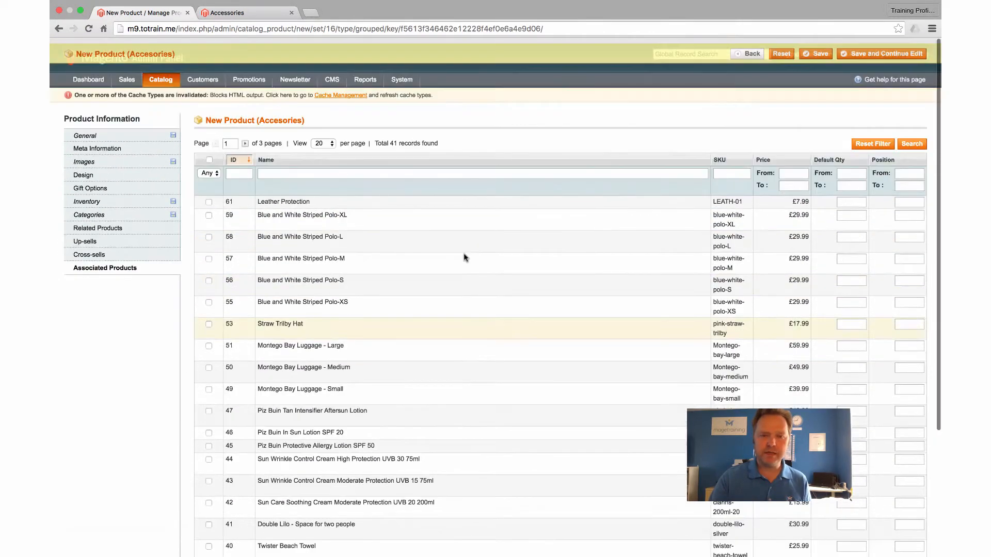
pyautogui.click(322, 138)
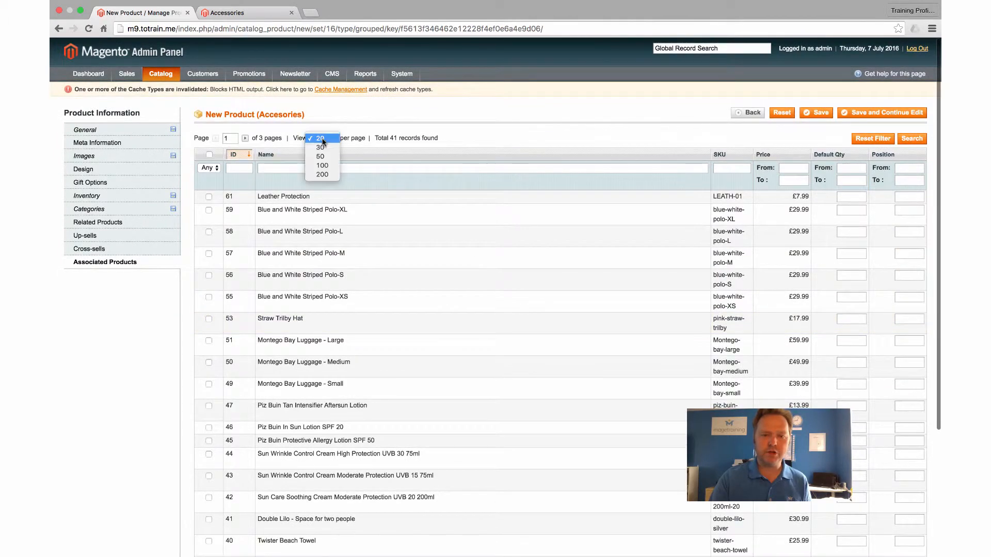
pyautogui.click(327, 173)
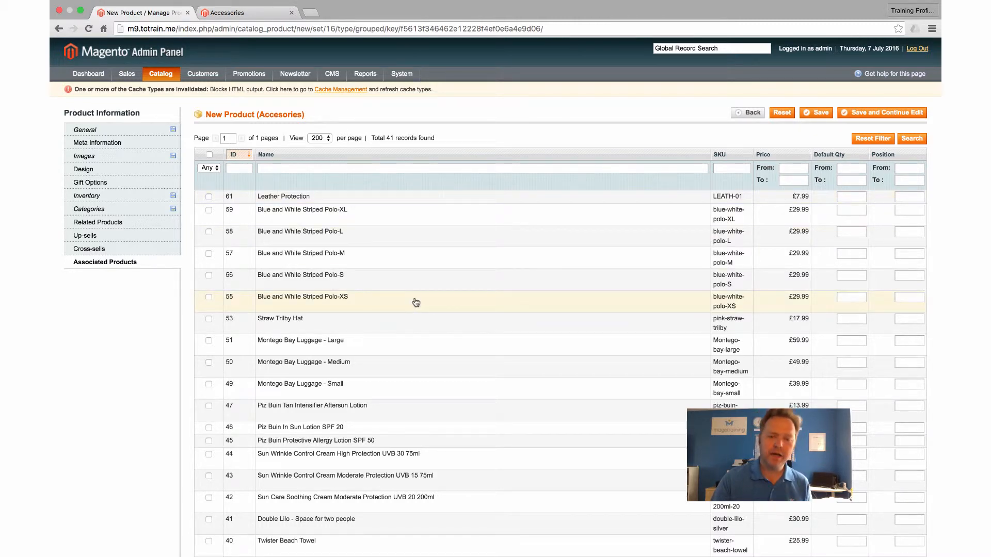
pyautogui.scroll(-10, 416, 302)
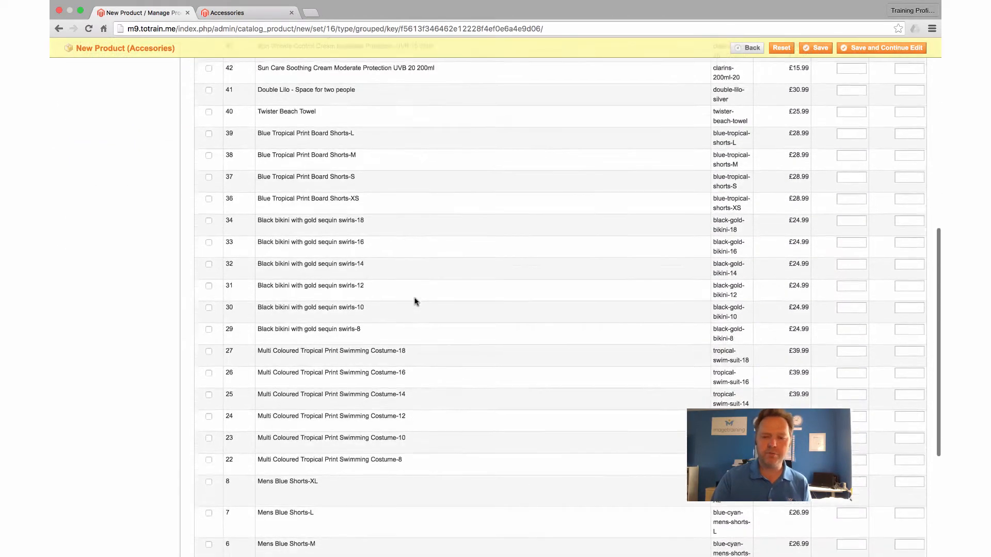
pyautogui.scroll(-5, 416, 302)
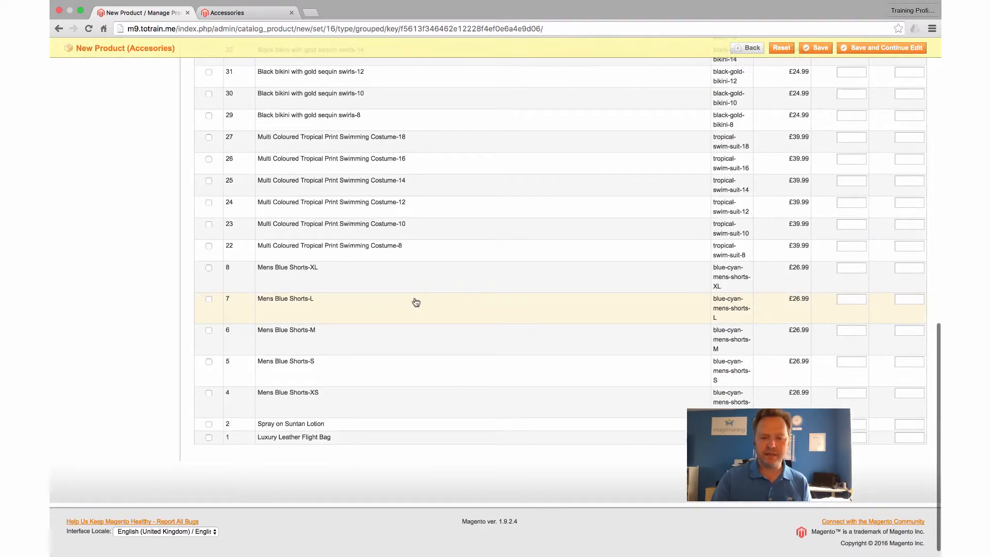
pyautogui.scroll(15, 416, 303)
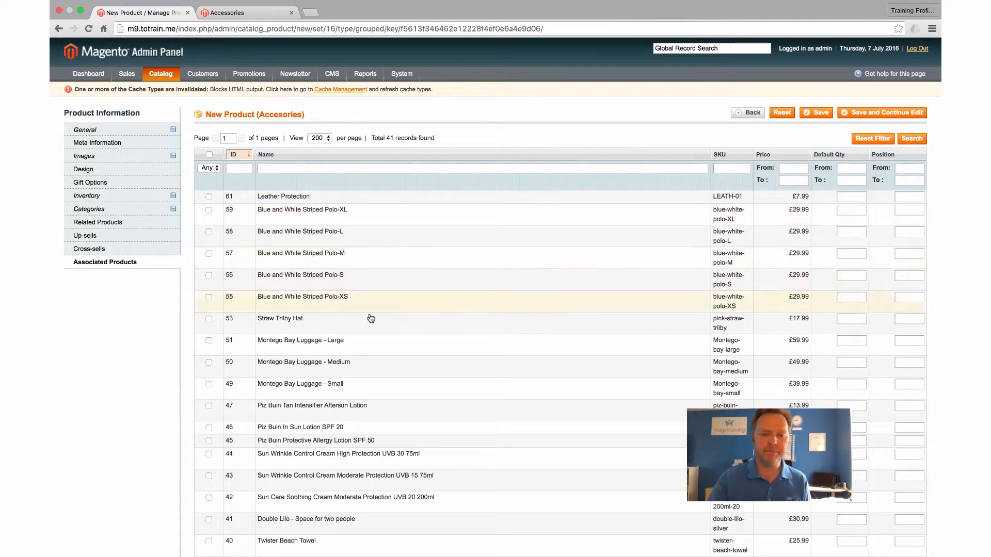
# Associate the Straw Trilby Hat, the three Piz Buin lotions, the Twister Beach Towel and the Double Lilo with the grouped product.
pyautogui.click(209, 319)
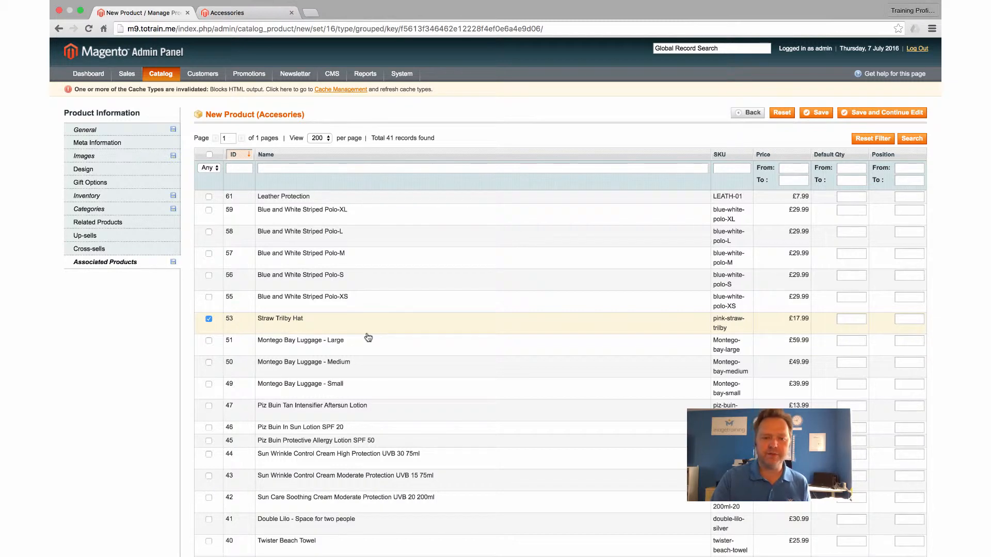
pyautogui.scroll(-3, 381, 338)
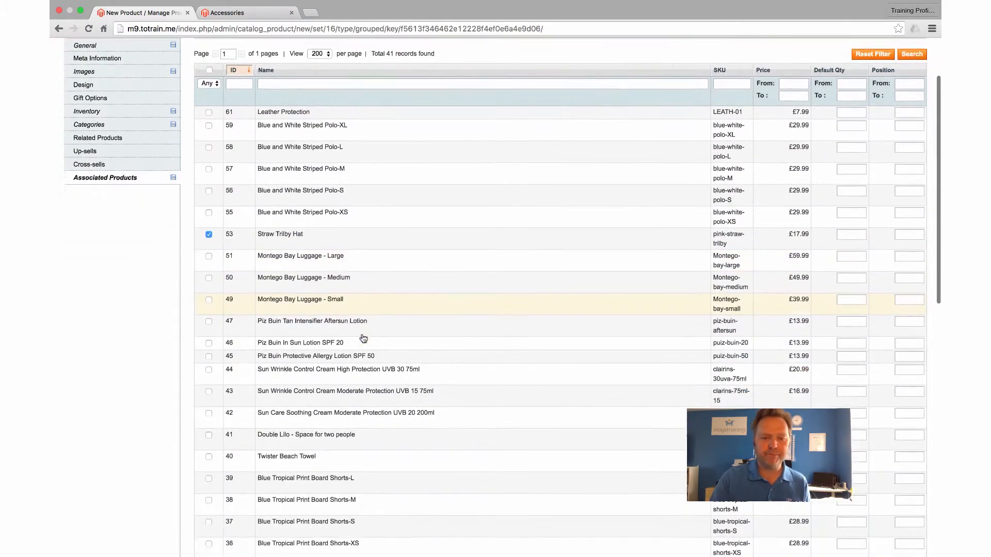
pyautogui.click(208, 306)
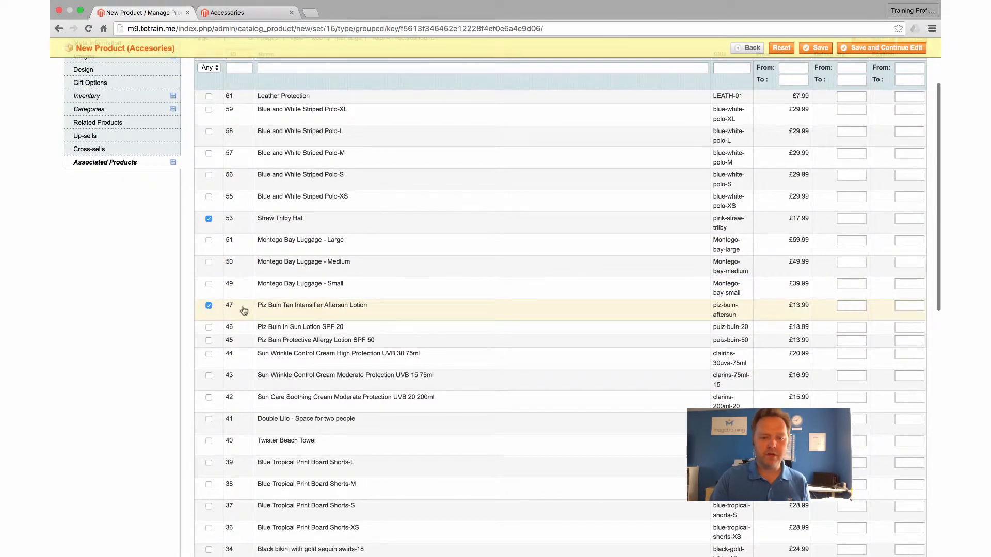
pyautogui.click(208, 327)
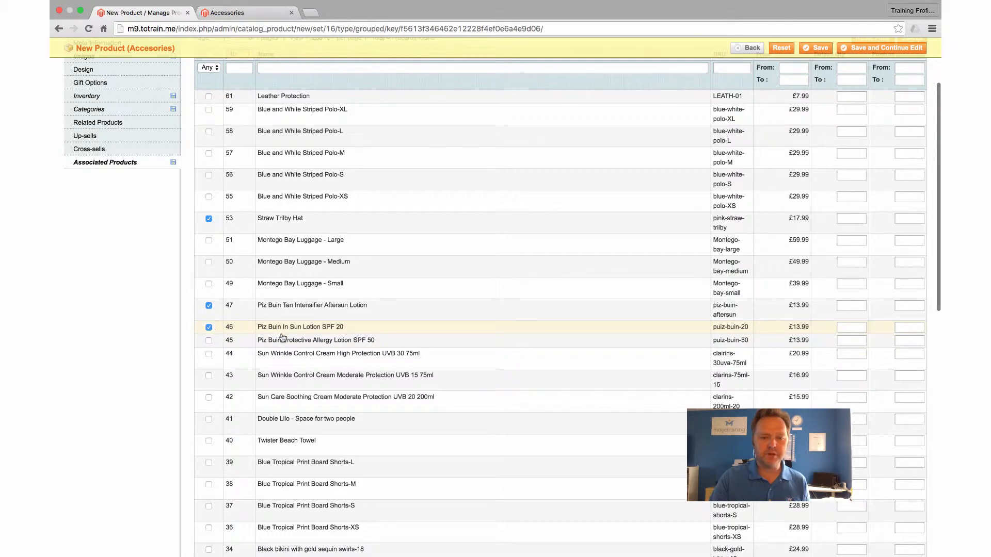
pyautogui.click(208, 341)
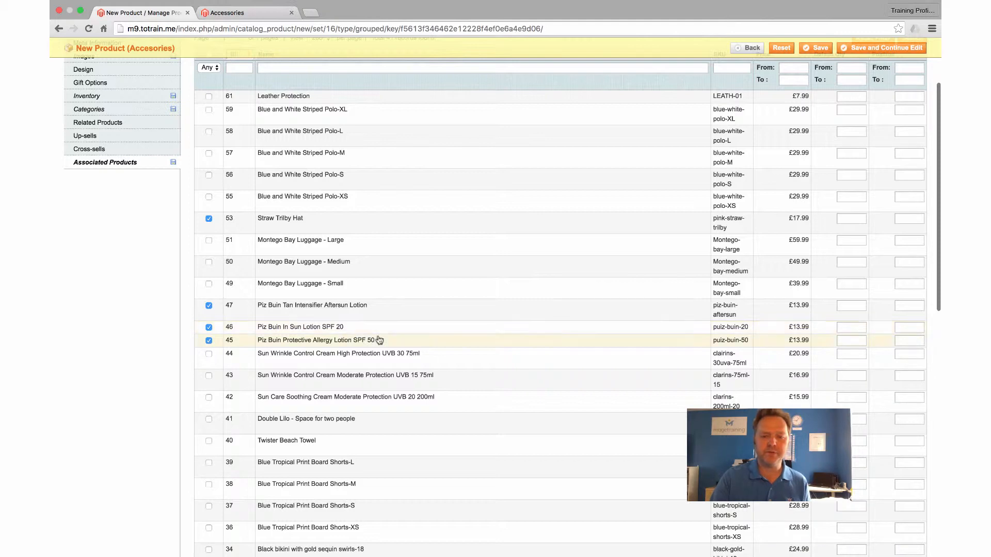
pyautogui.scroll(-5, 384, 339)
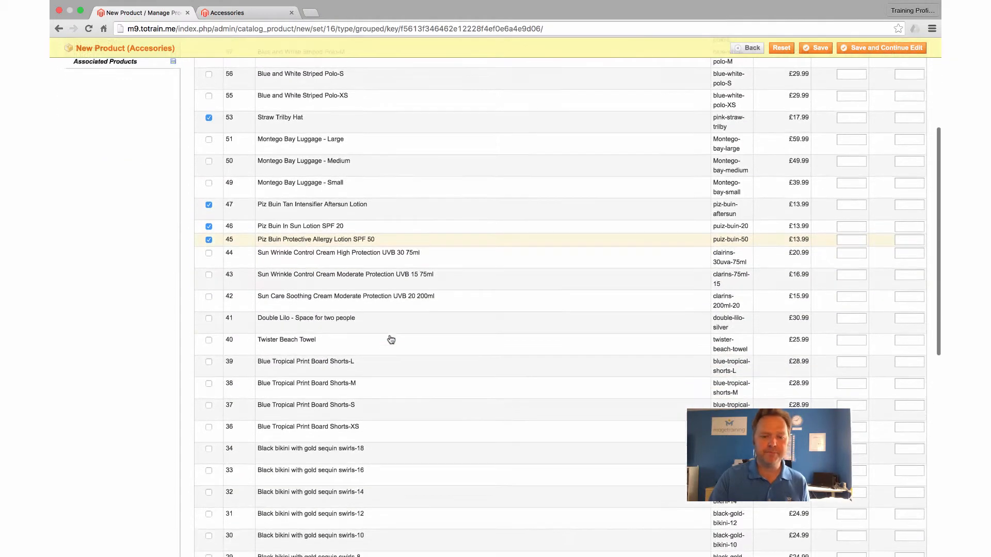
pyautogui.click(209, 305)
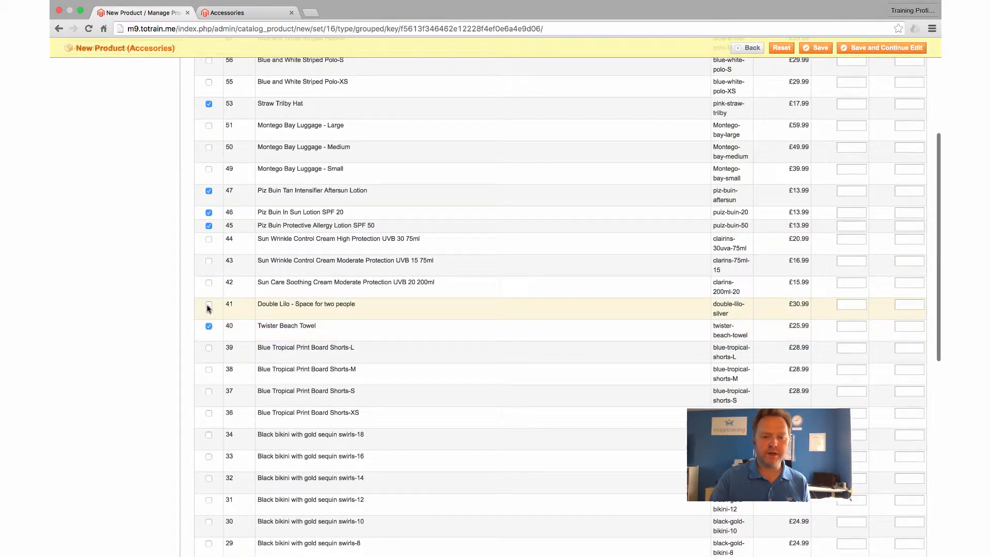
# Save the grouped product and keep it open for further editing.
pyautogui.scroll(-10, 380, 337)
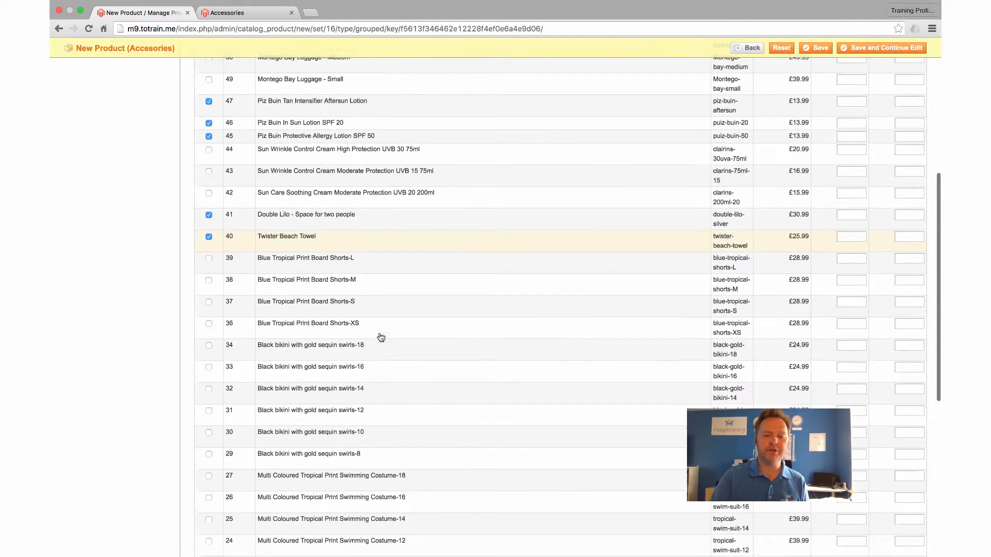
pyautogui.scroll(16, 381, 338)
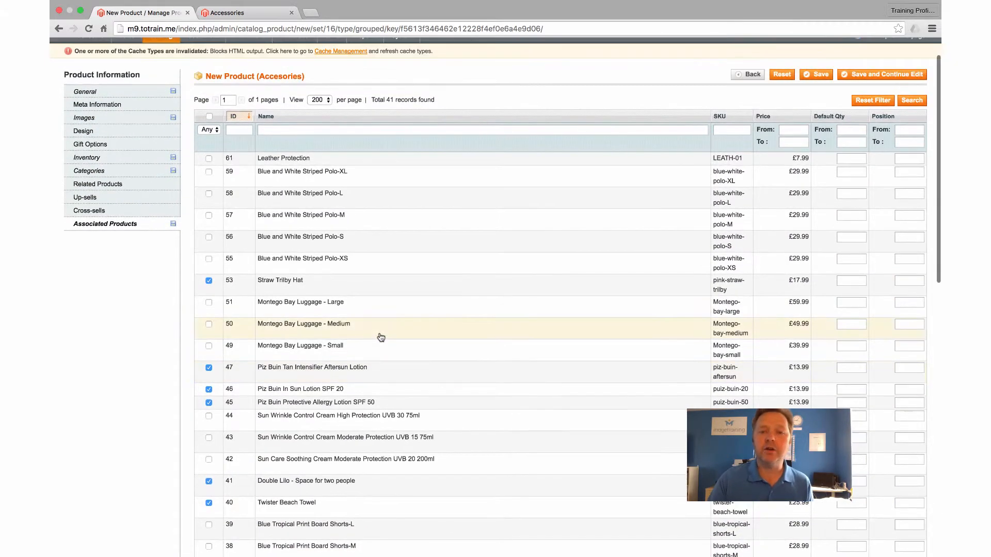
pyautogui.scroll(2, 380, 341)
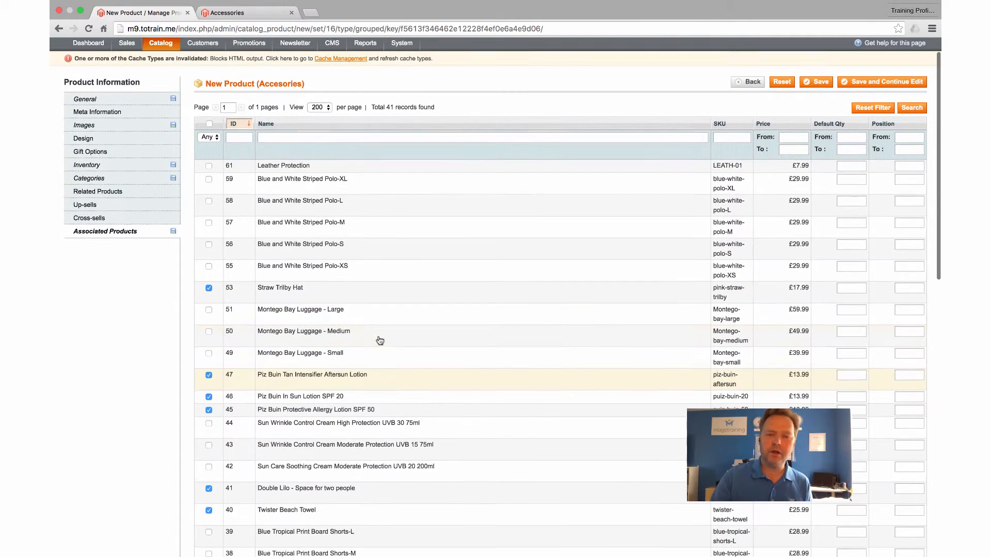
pyautogui.click(859, 83)
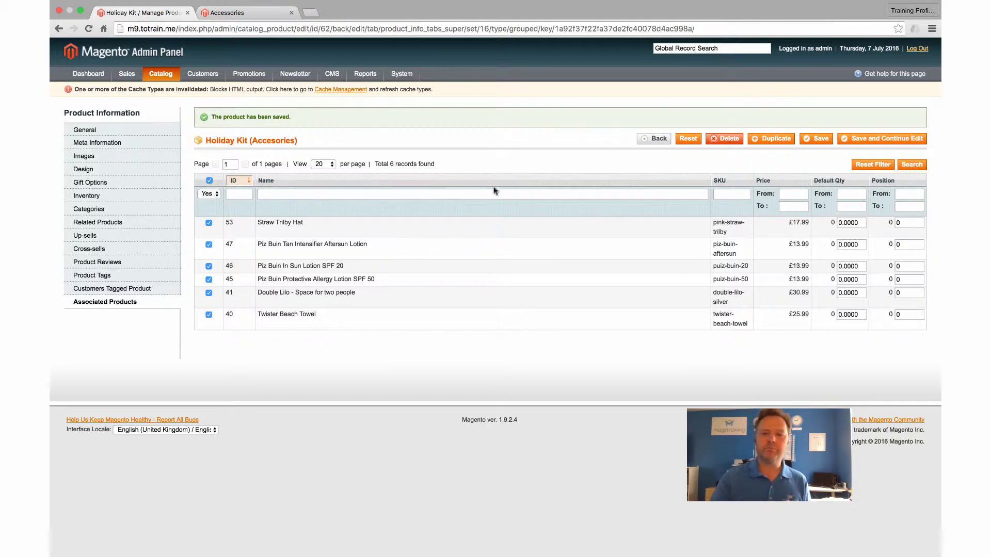
# Reset the associated products filter and look through the full list of catalog products.
pyautogui.click(869, 166)
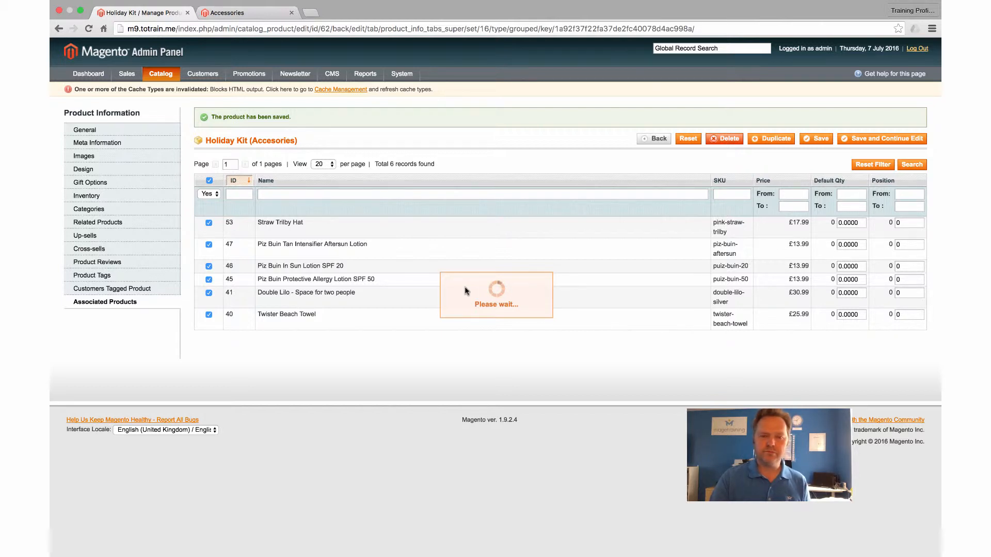
pyautogui.scroll(-5, 466, 292)
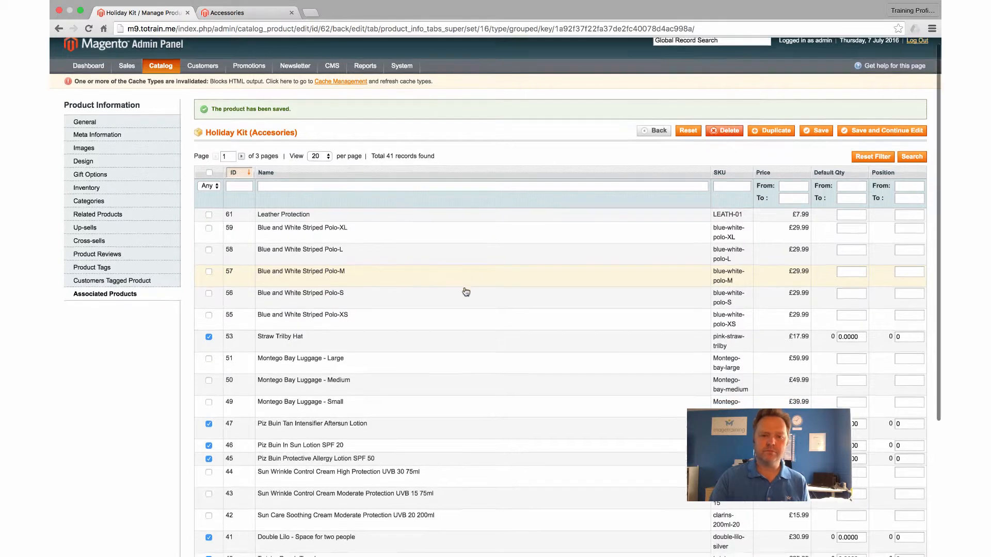
pyautogui.scroll(-2, 266, 303)
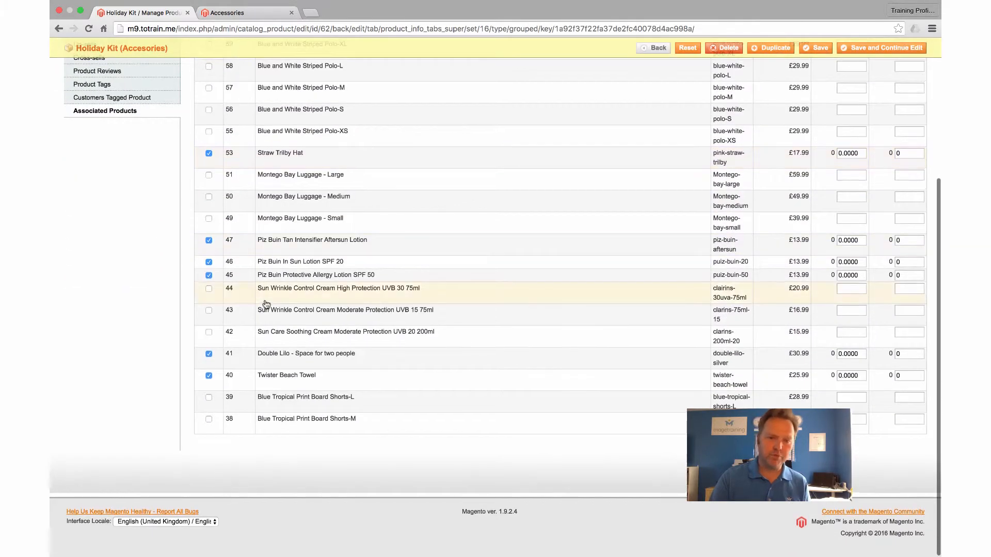
pyautogui.scroll(7, 264, 299)
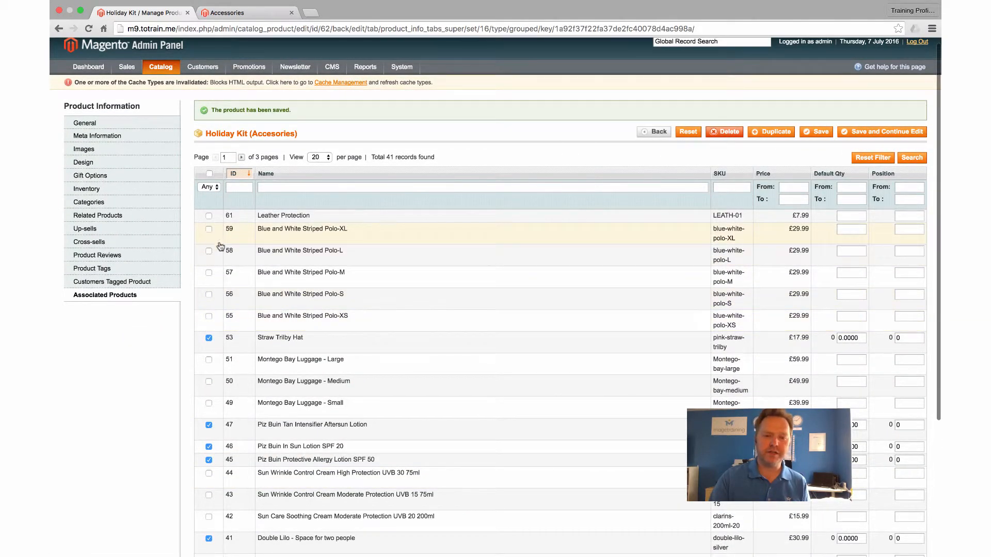
pyautogui.scroll(-1, 452, 315)
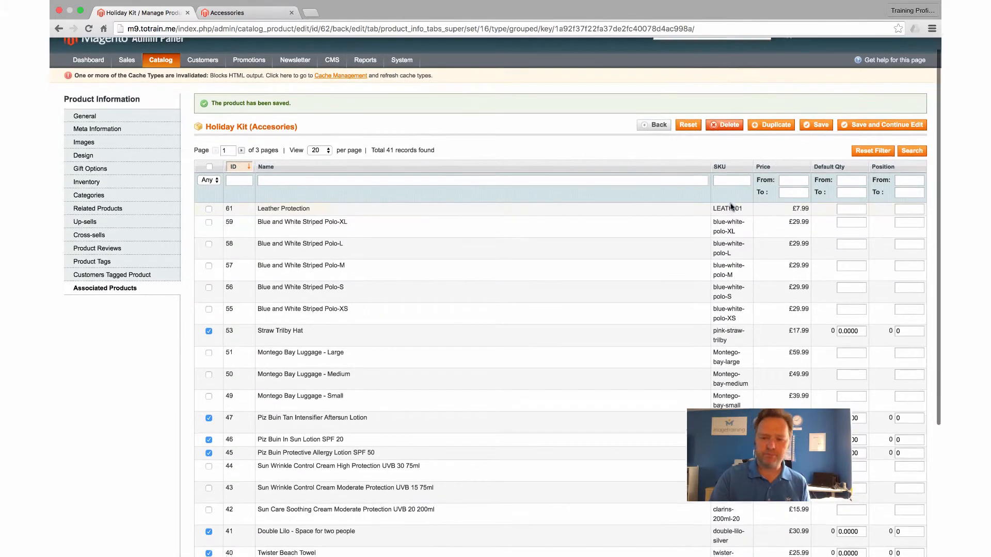
pyautogui.scroll(-2, 727, 202)
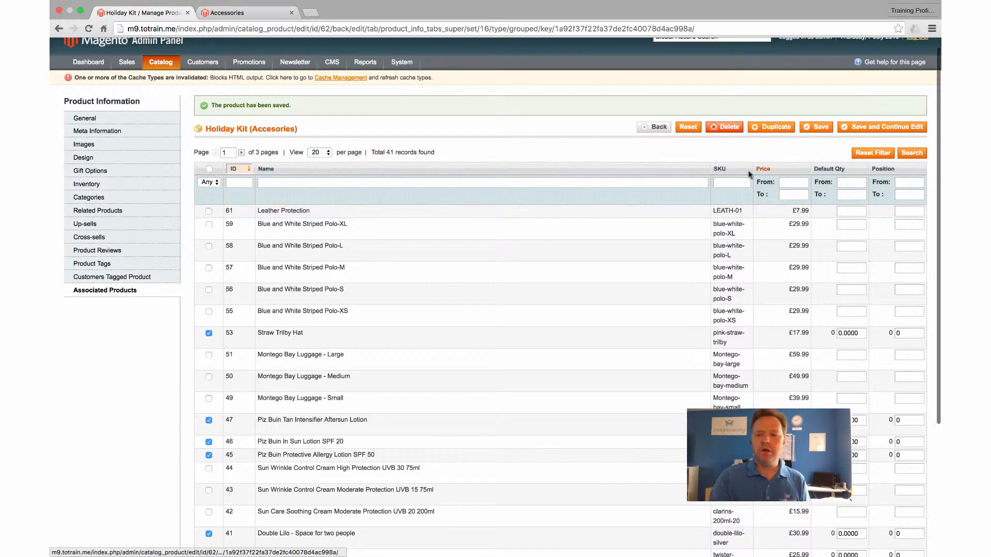
pyautogui.scroll(1, 216, 186)
# Filter the associated products list to Yes so it lists only the selected items.
pyautogui.click(216, 184)
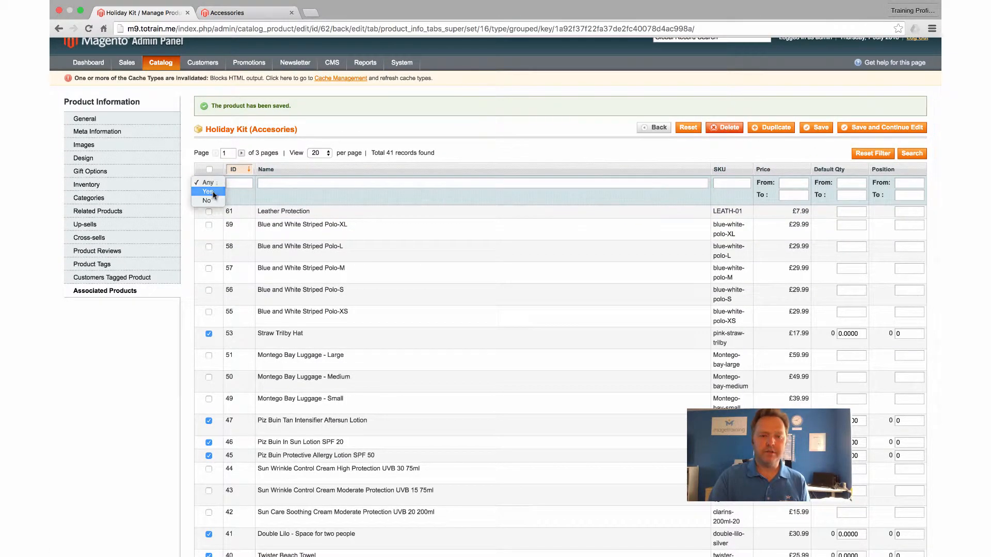
pyautogui.click(207, 192)
pyautogui.click(912, 154)
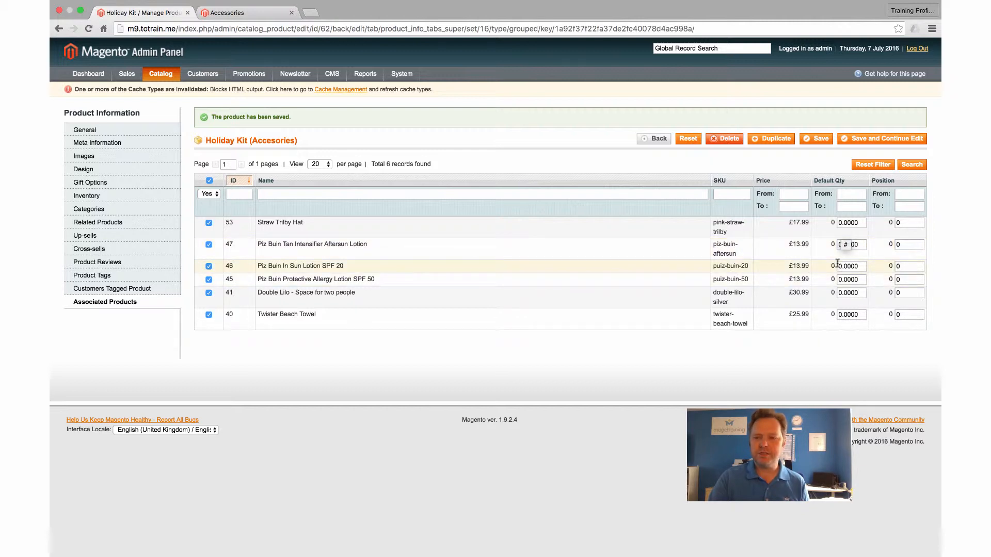
# Set the default quantity to 2 for Piz Buin In Sun Lotion SPF 20 and 1 for Piz Buin Protective Allergy Lotion SPF 50.
pyautogui.doubleClick(861, 264)
pyautogui.write('2')
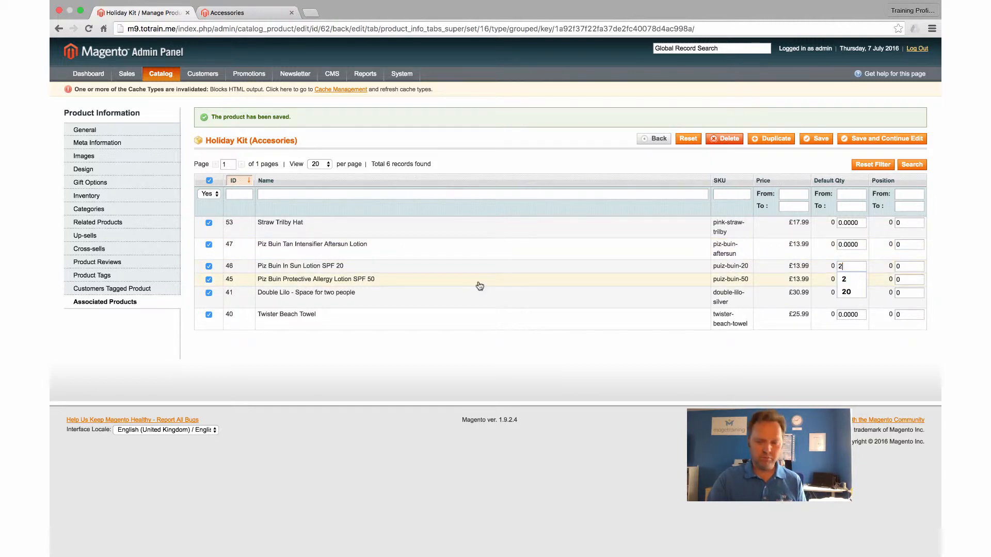
pyautogui.click(592, 157)
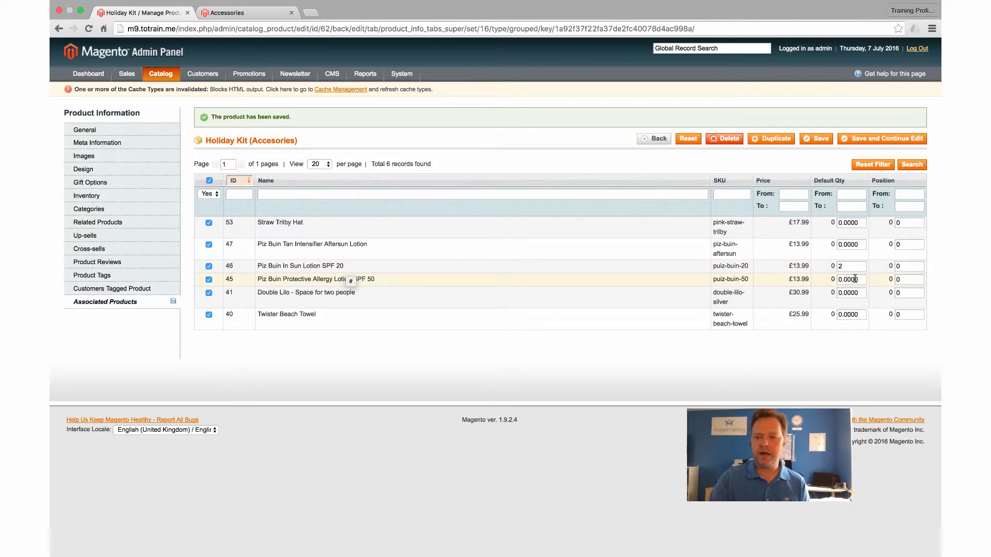
pyautogui.moveTo(861, 279); pyautogui.dragTo(790, 277)
pyautogui.write('1')
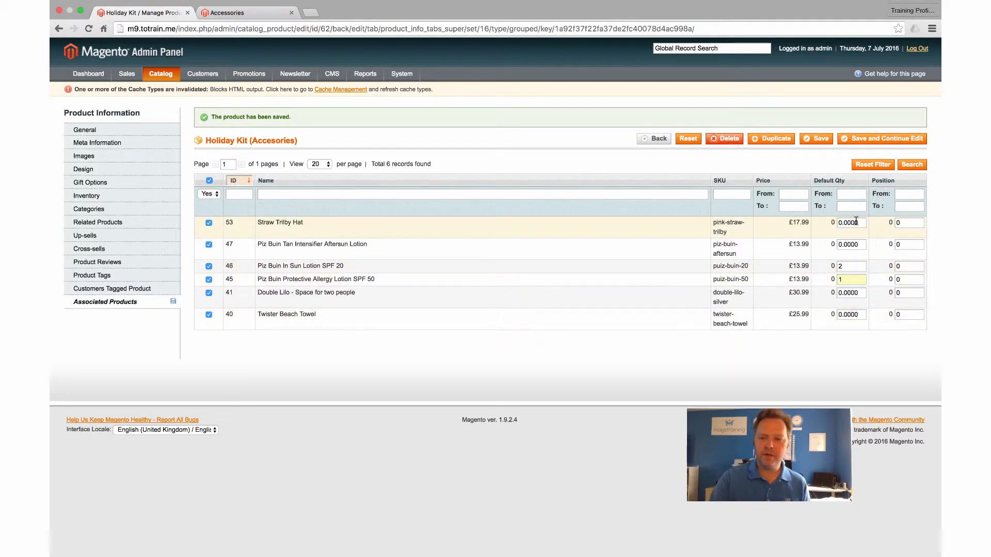
# Set the default quantity to 1 for Piz Buin Tan Intensifier Aftersun Lotion, Twister Beach Towel and Double Lilo.
pyautogui.click(852, 244)
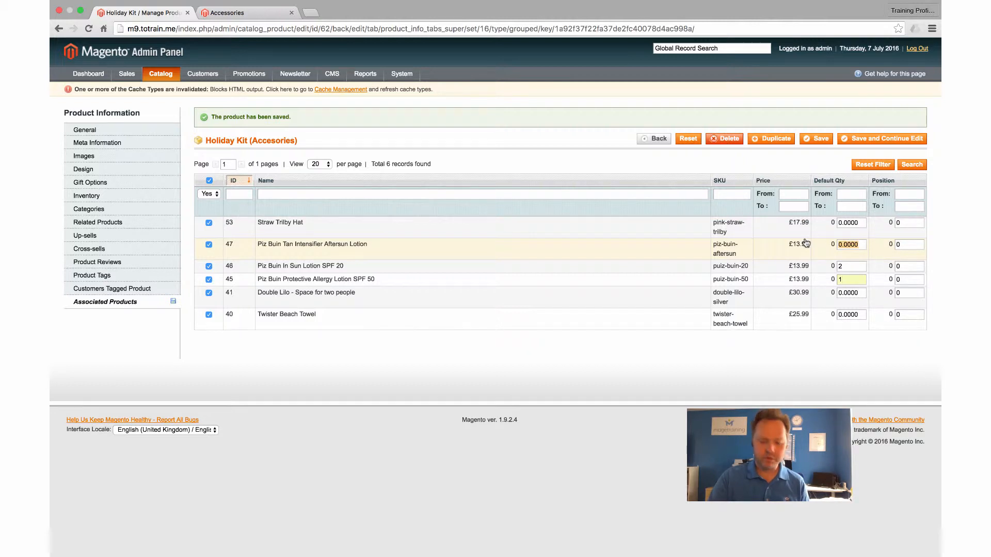
pyautogui.write('1')
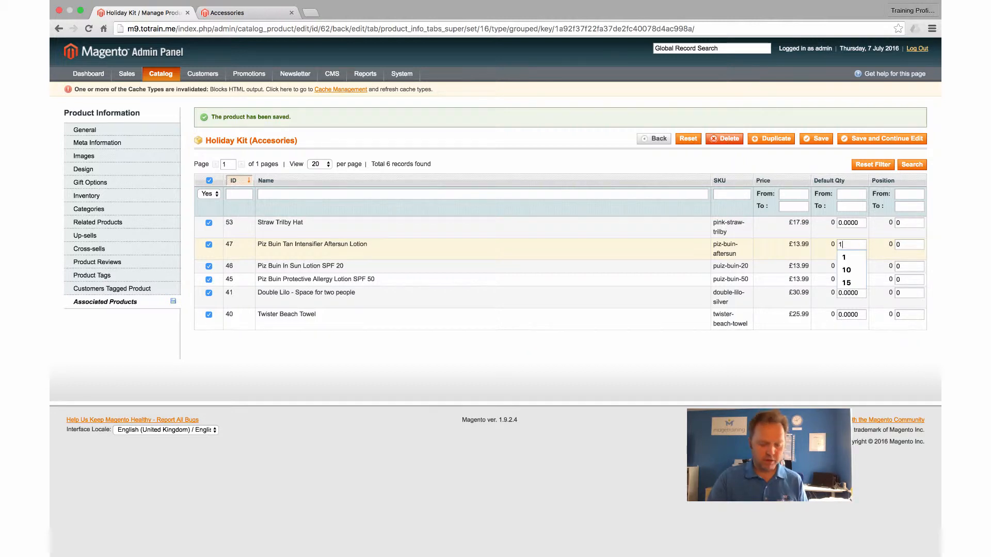
pyautogui.click(852, 315)
pyautogui.moveTo(859, 316); pyautogui.dragTo(796, 317)
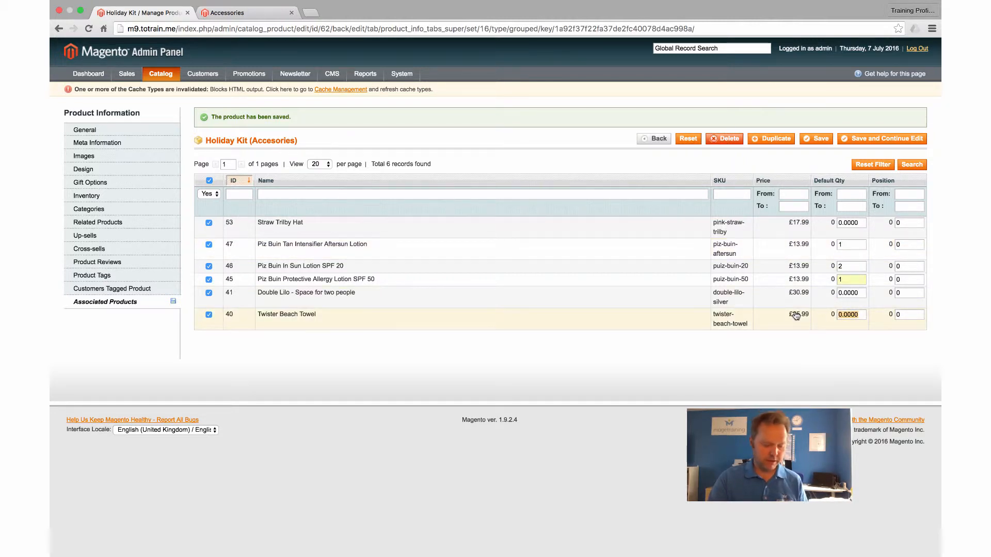
pyautogui.write('1')
pyautogui.click(853, 294)
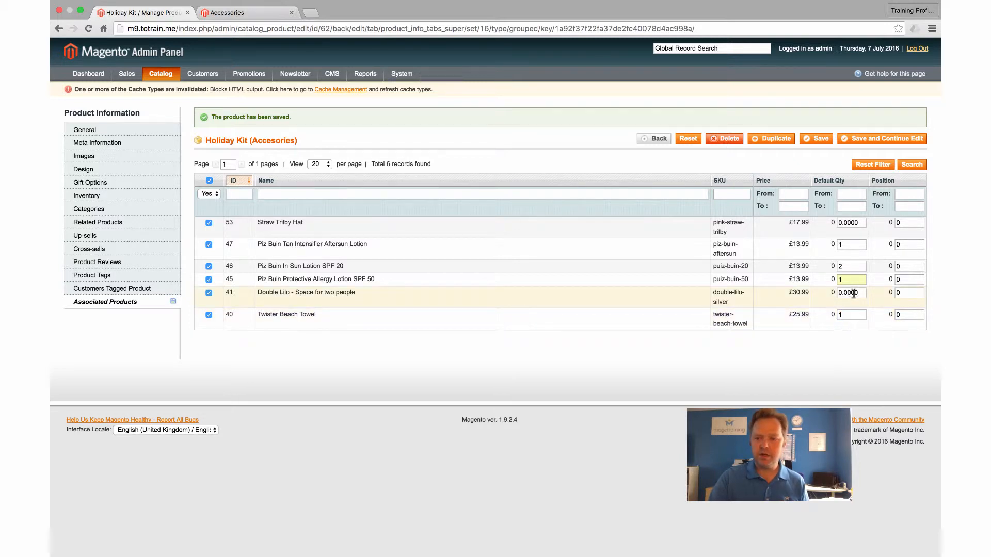
pyautogui.moveTo(864, 294); pyautogui.dragTo(810, 293)
pyautogui.write('1')
# Set the default quantity of Straw Trilby Hat to 2 and save the product, keeping it open for editing.
pyautogui.click(852, 227)
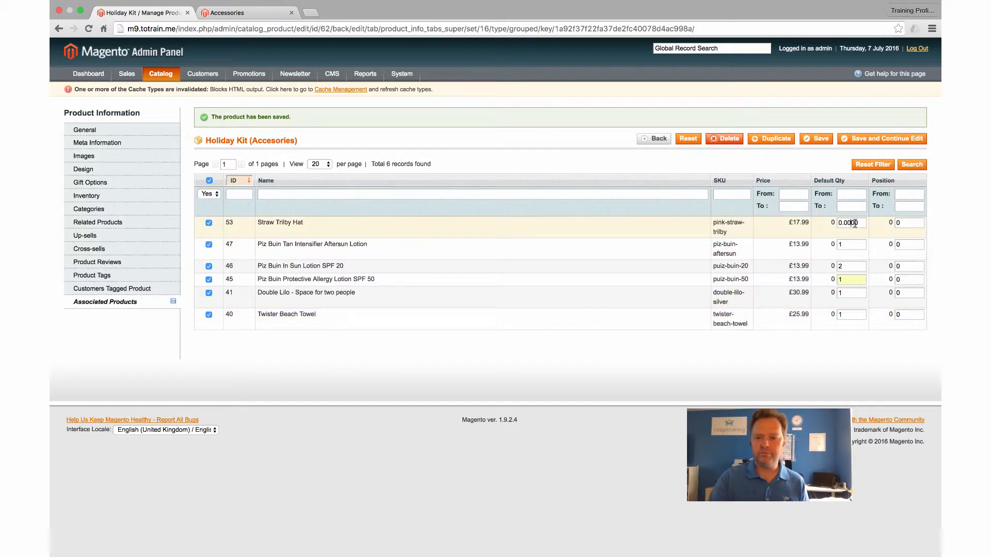
pyautogui.moveTo(864, 222); pyautogui.dragTo(798, 223)
pyautogui.write('2')
pyautogui.click(675, 163)
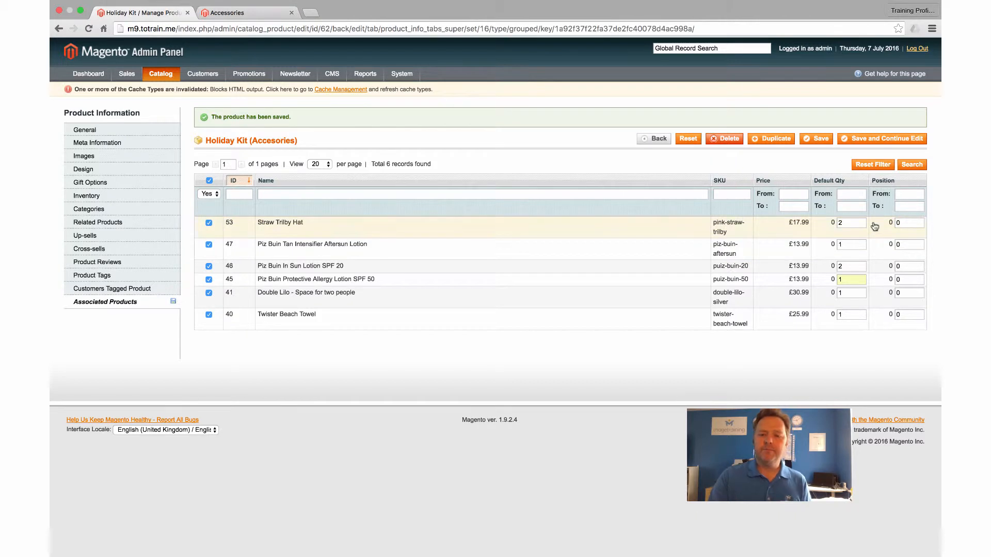
pyautogui.click(860, 140)
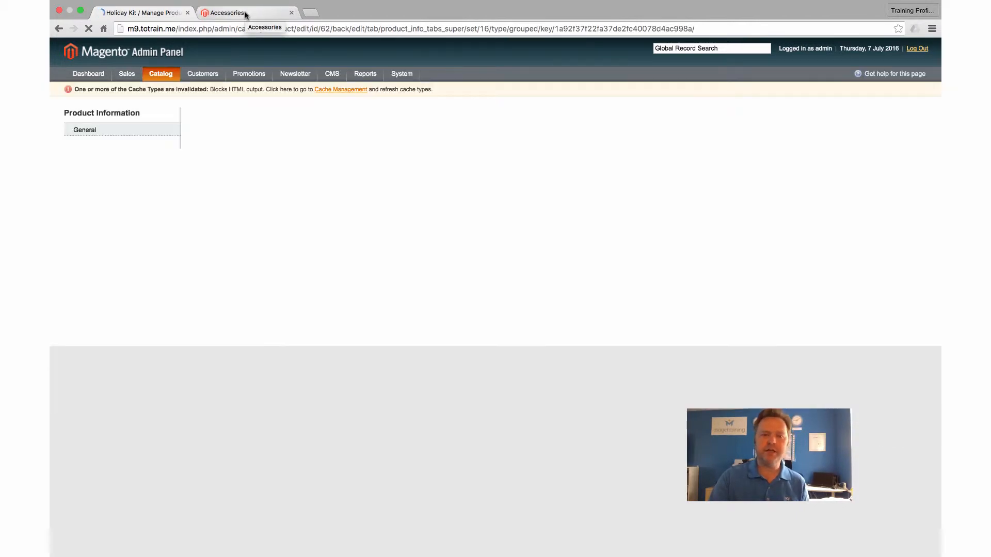
# Reload the storefront's Accessories category and open the Holiday Kit product page to check its items and quantities.
pyautogui.click(246, 14)
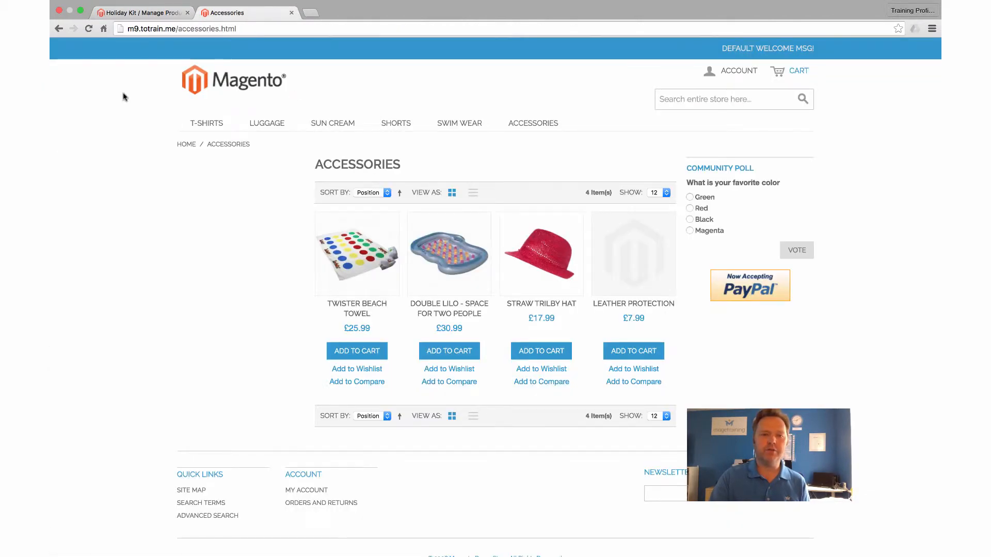
pyautogui.click(89, 29)
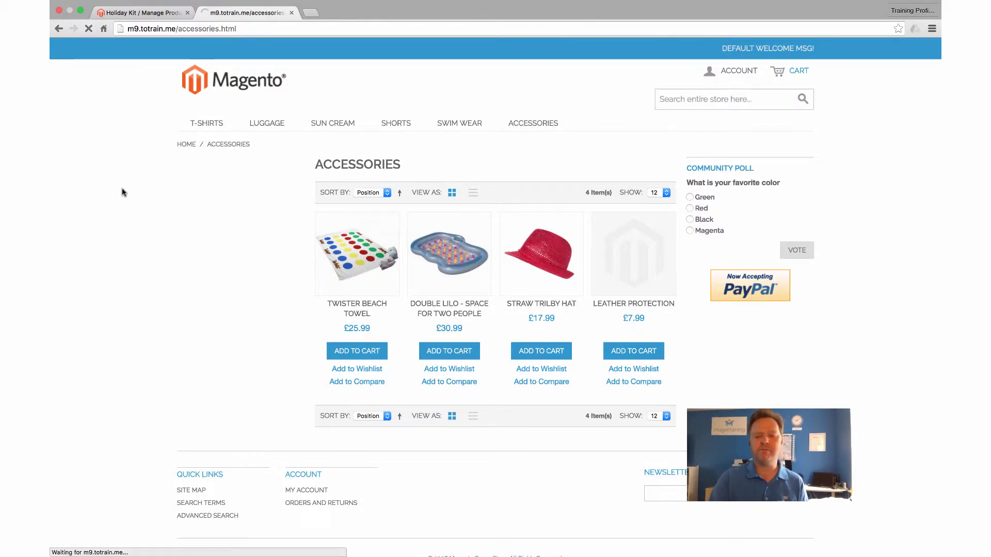
pyautogui.scroll(-3, 135, 211)
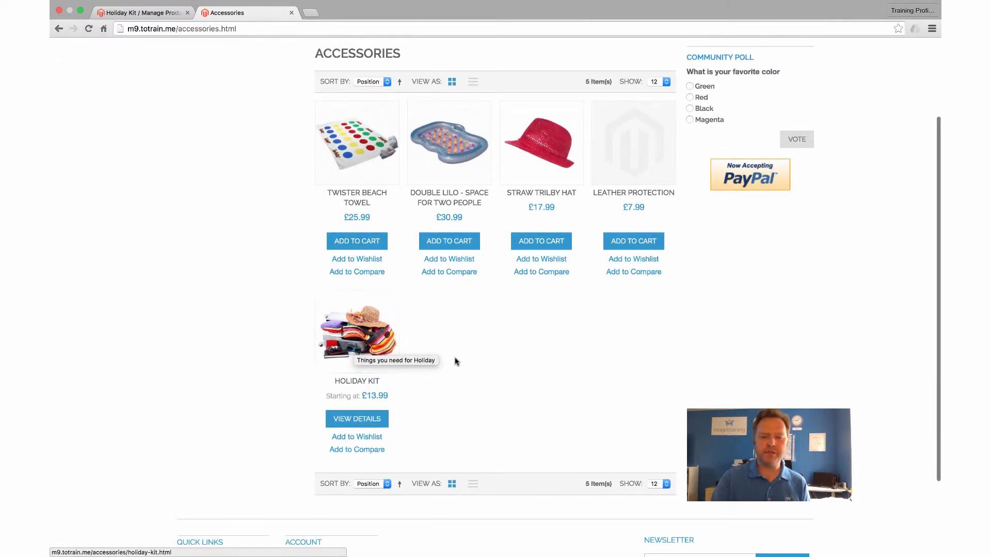
pyautogui.click(349, 335)
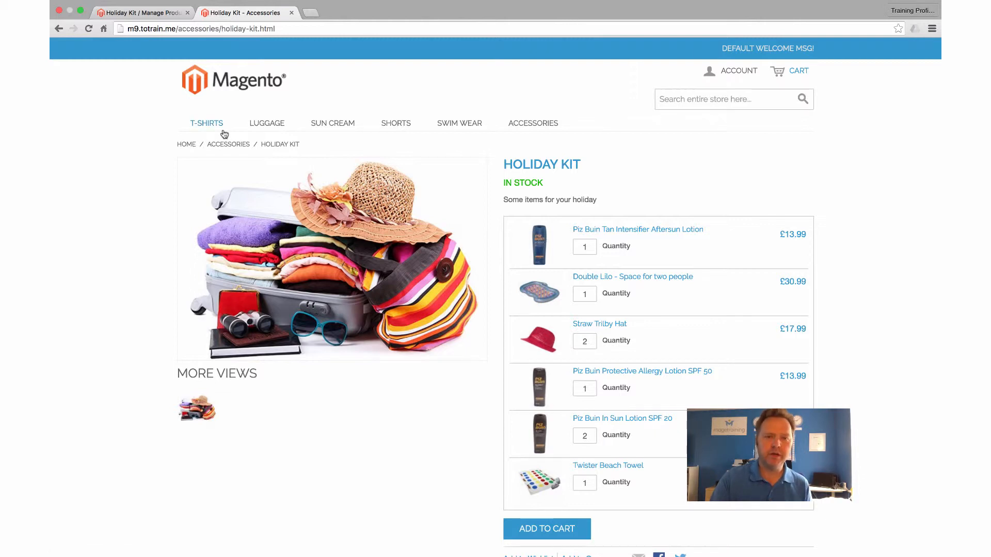
# Return to the product's admin page and set the position to 1 for Twister Beach Towel and 2 for Straw Trilby Hat.
pyautogui.click(136, 16)
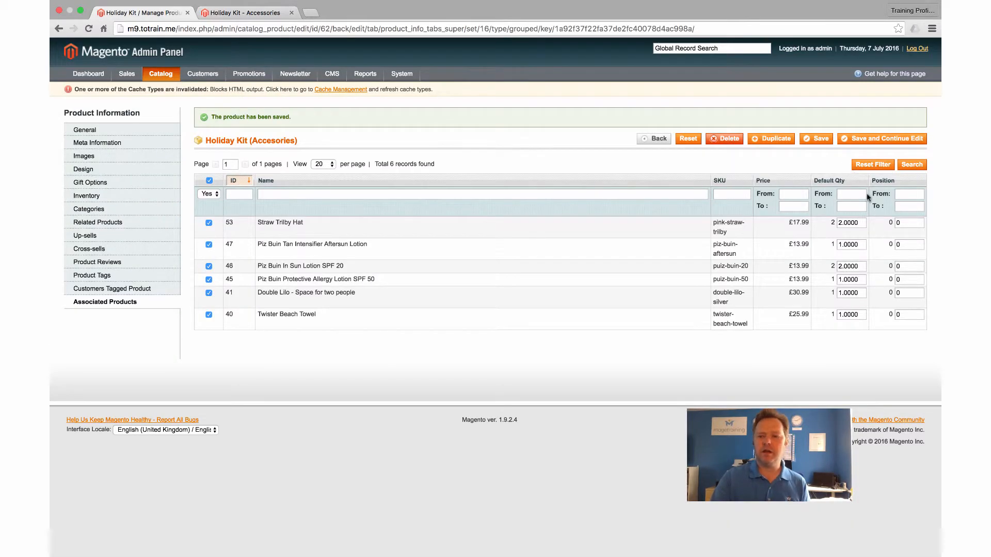
pyautogui.click(911, 223)
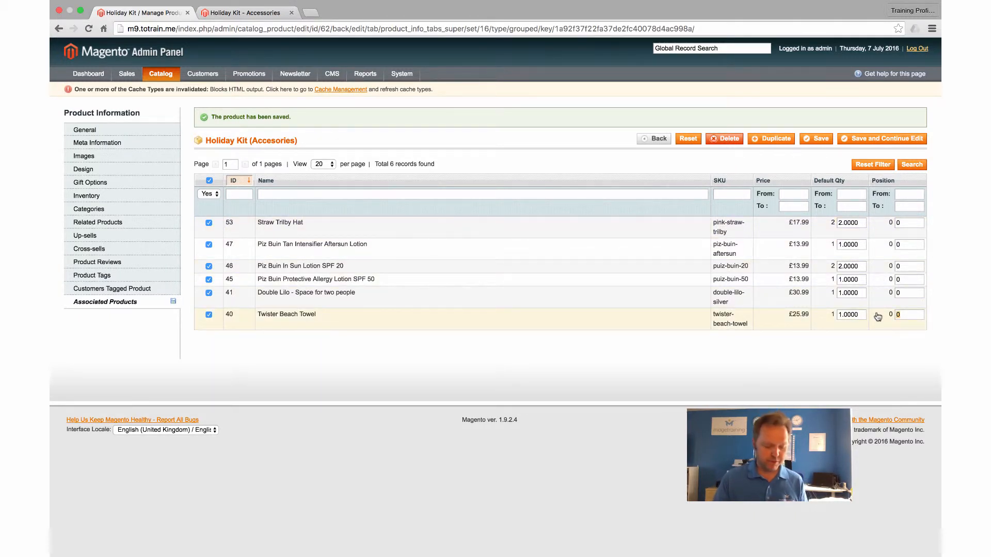
pyautogui.write('1')
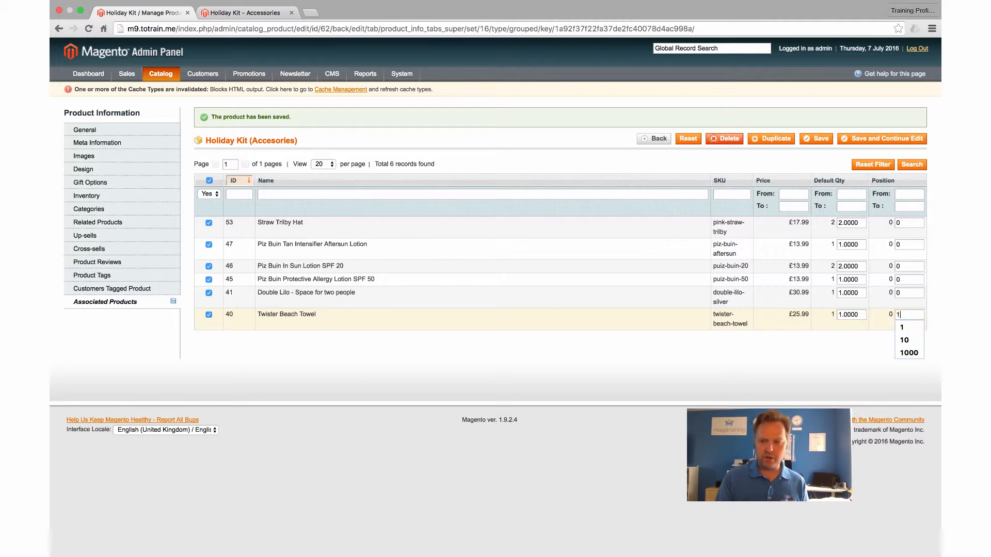
pyautogui.click(902, 327)
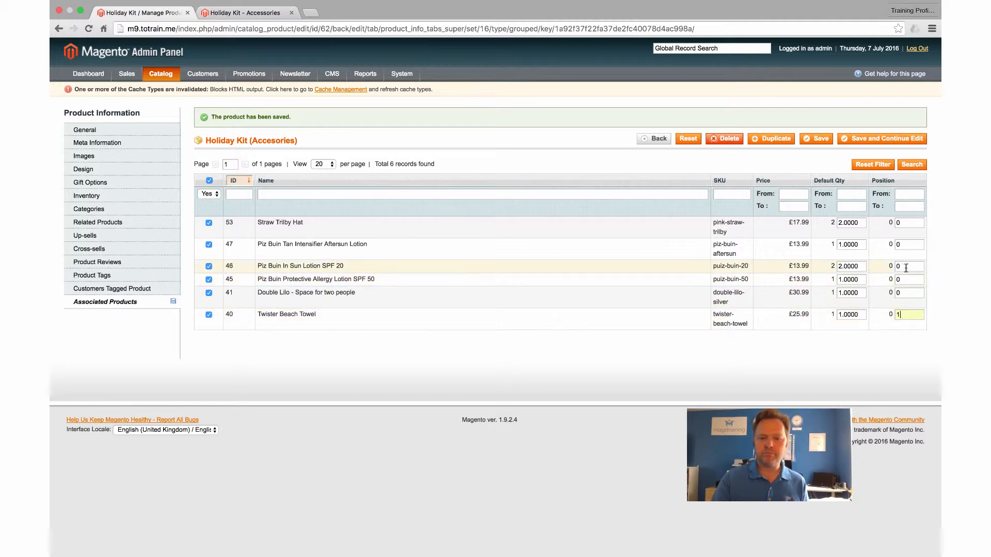
pyautogui.click(904, 223)
pyautogui.write('2')
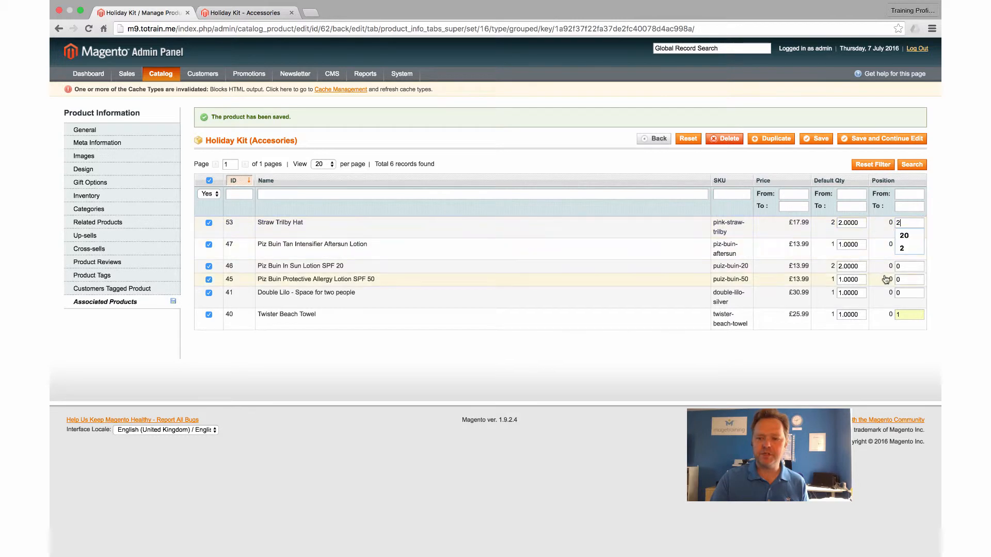
pyautogui.click(901, 249)
# Set the positions to 3 for the Aftersun Lotion, 4 for the SPF 20 lotion, 5 for Double Lilo and 6 for the SPF 50 lotion.
pyautogui.moveTo(906, 244); pyautogui.dragTo(888, 248)
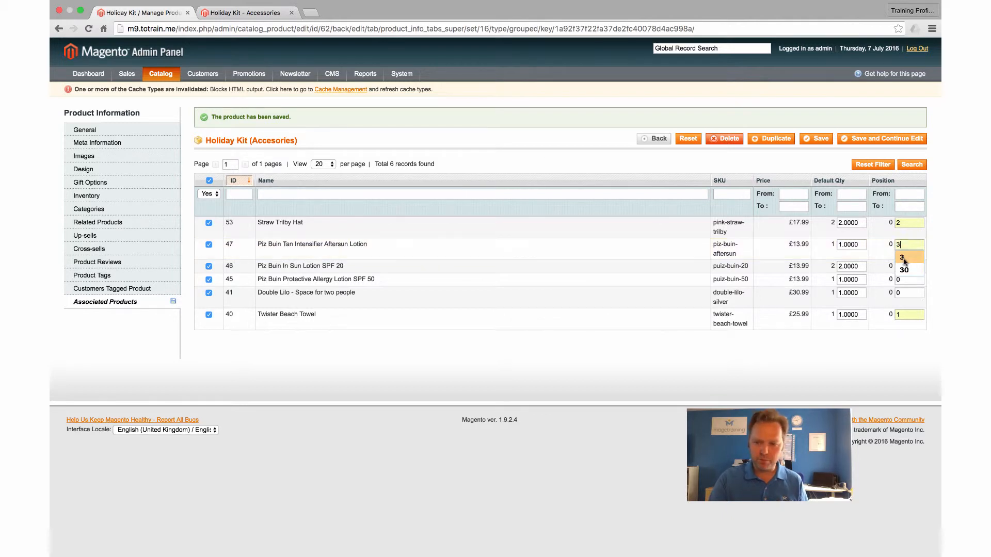
pyautogui.write('3')
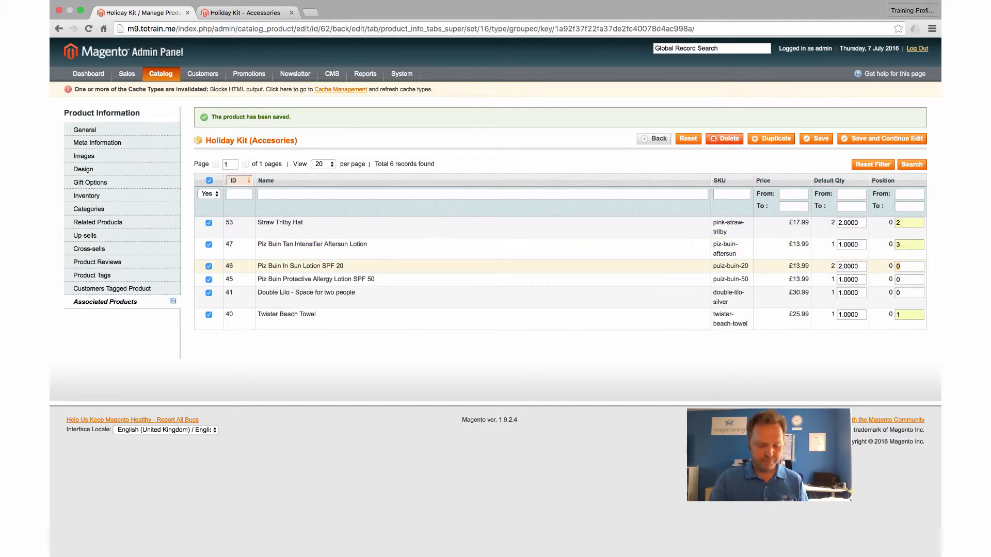
pyautogui.write('45')
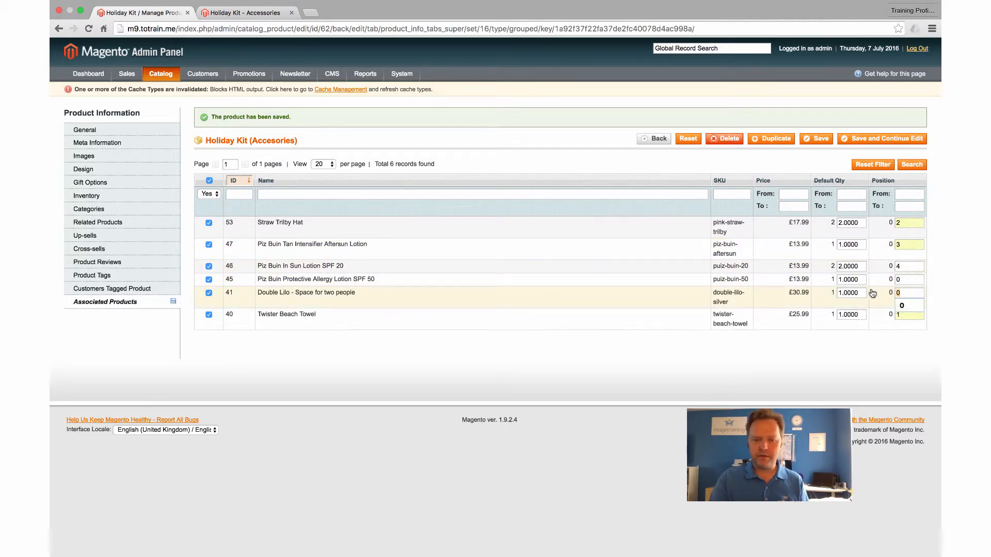
pyautogui.click(909, 279)
pyautogui.moveTo(911, 278); pyautogui.dragTo(862, 275)
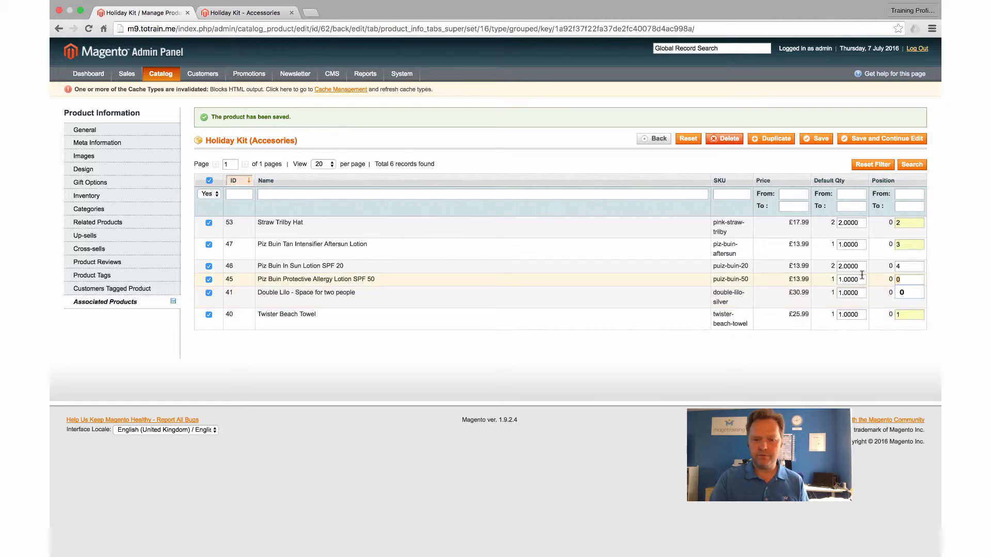
pyautogui.write('6')
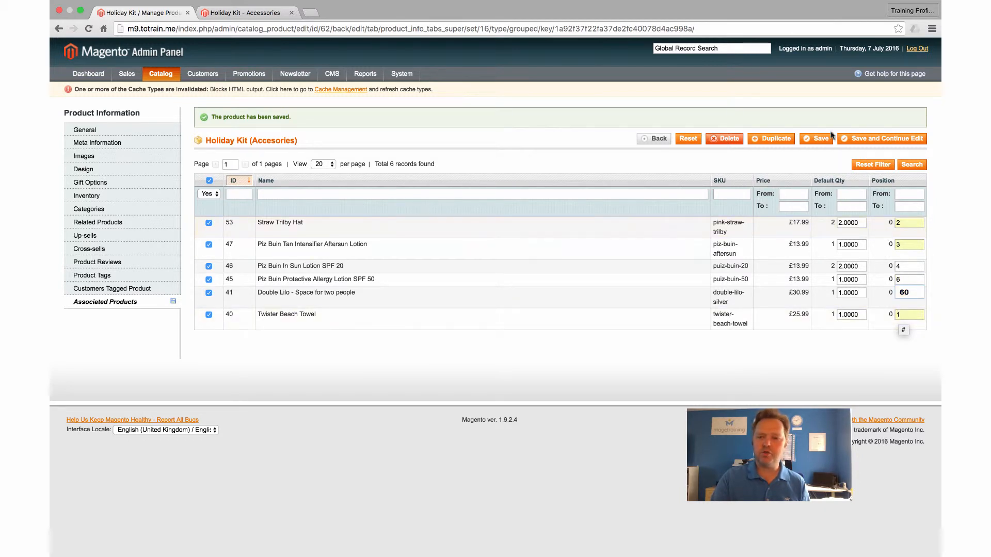
# Save the grouped product with editing continued and reload the Holiday Kit storefront page to check the item order.
pyautogui.click(851, 140)
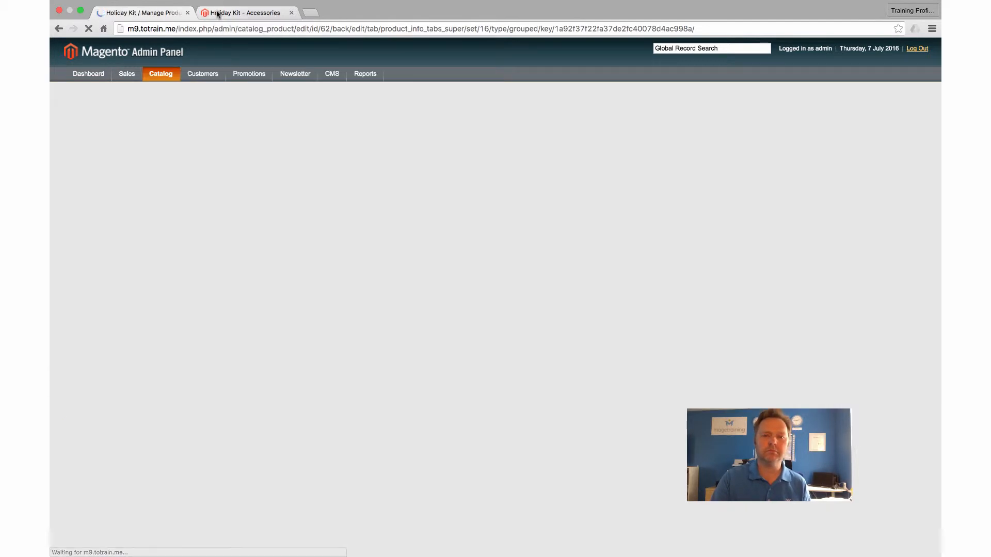
pyautogui.click(217, 13)
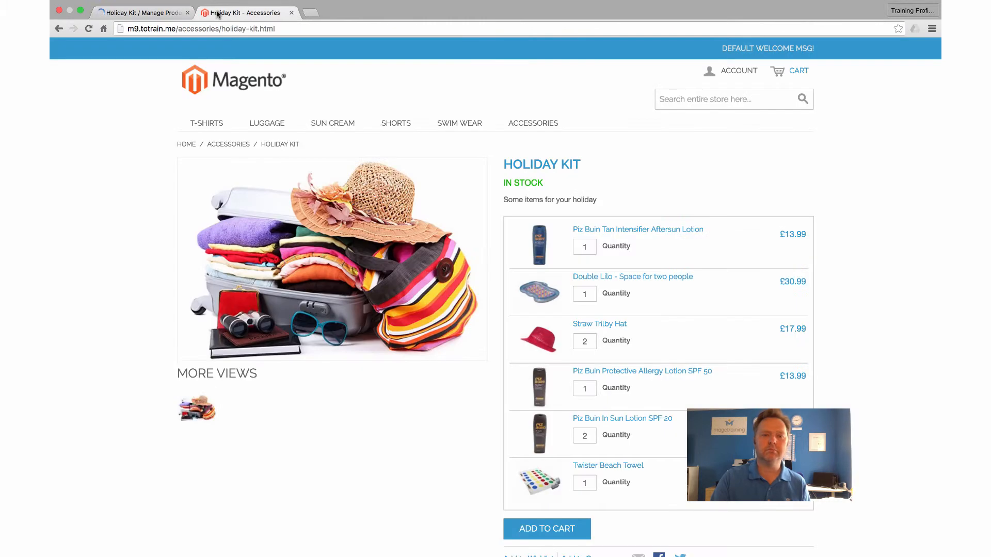
pyautogui.click(89, 29)
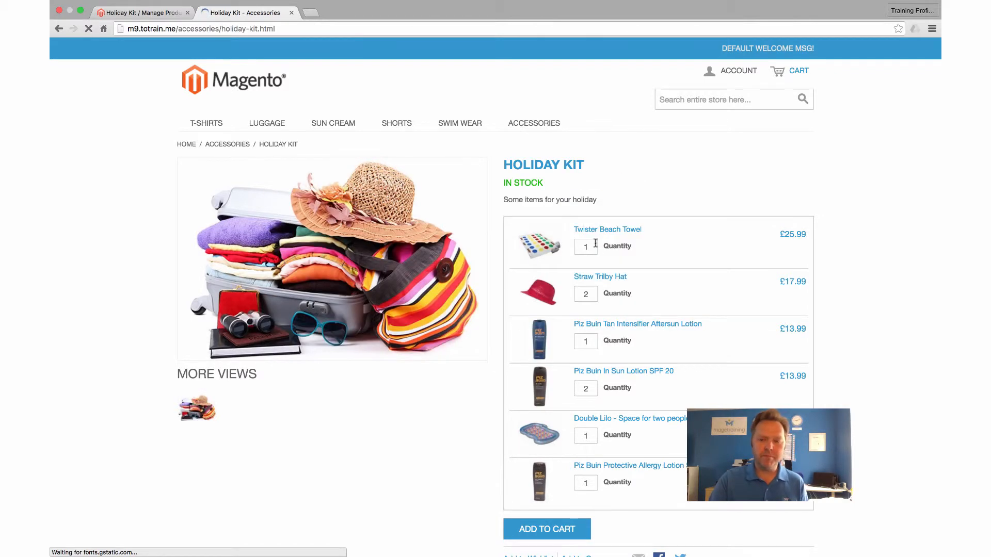
# Add the Holiday Kit to the cart with its default quantities and review the items in the shopping cart.
pyautogui.click(547, 528)
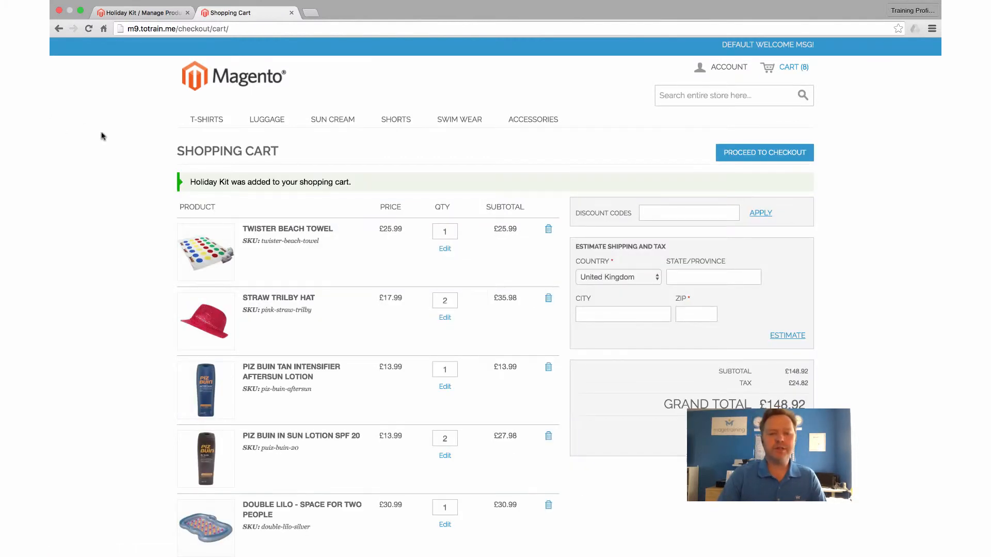
pyautogui.scroll(-3, 139, 186)
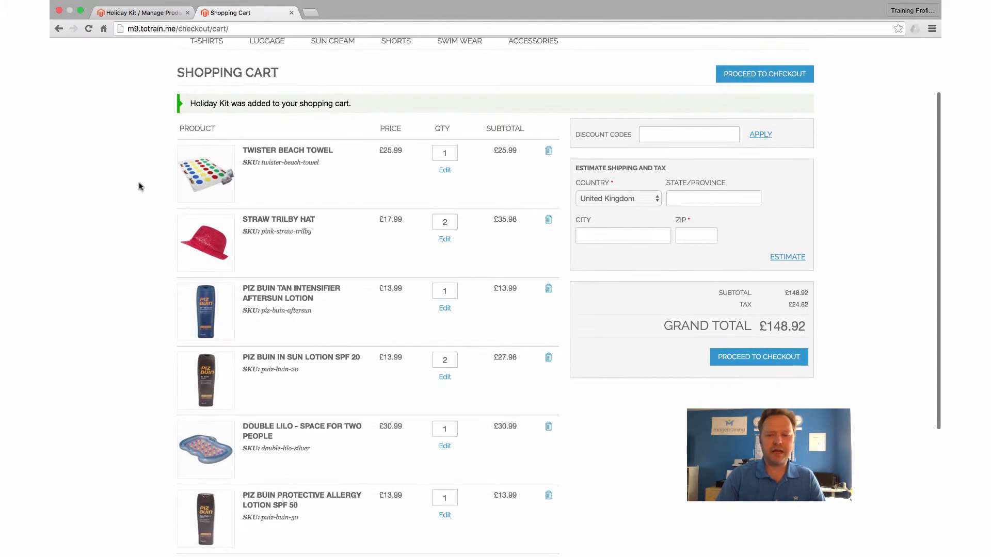
pyautogui.scroll(-1, 139, 186)
pyautogui.scroll(-2, 139, 186)
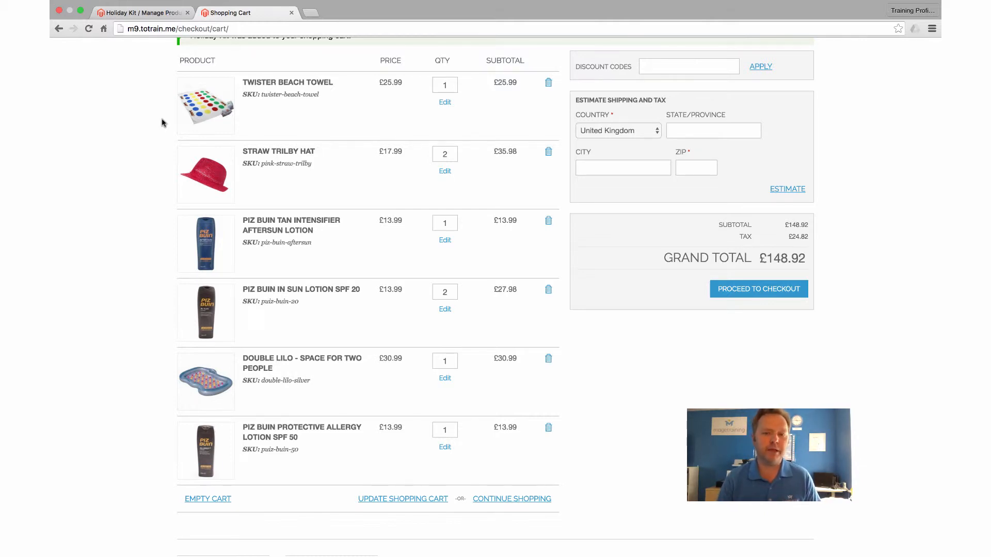
pyautogui.scroll(3, 135, 114)
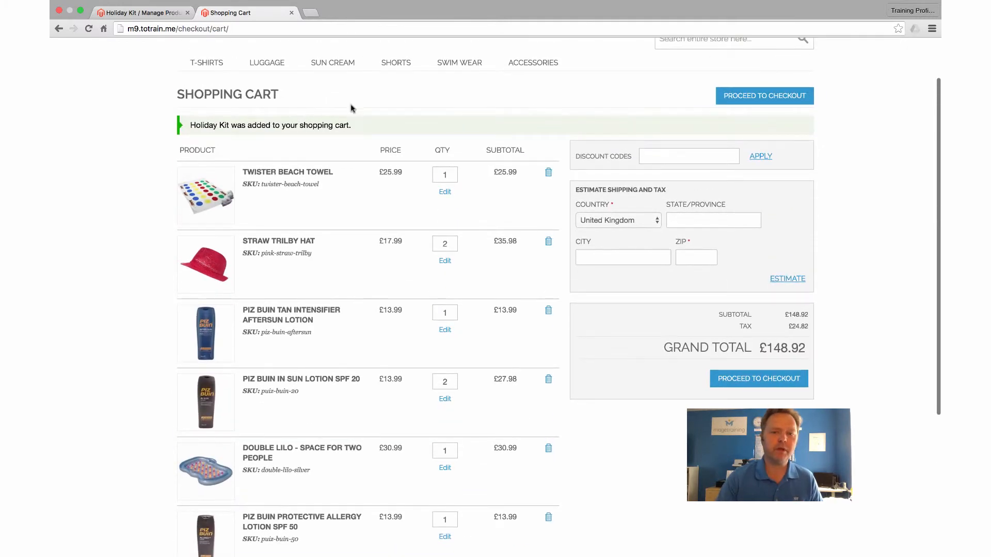
# Reopen the Holiday Kit storefront page and set the quantity to 0 for Twister Beach Towel and Straw Trilby Hat.
pyautogui.click(547, 69)
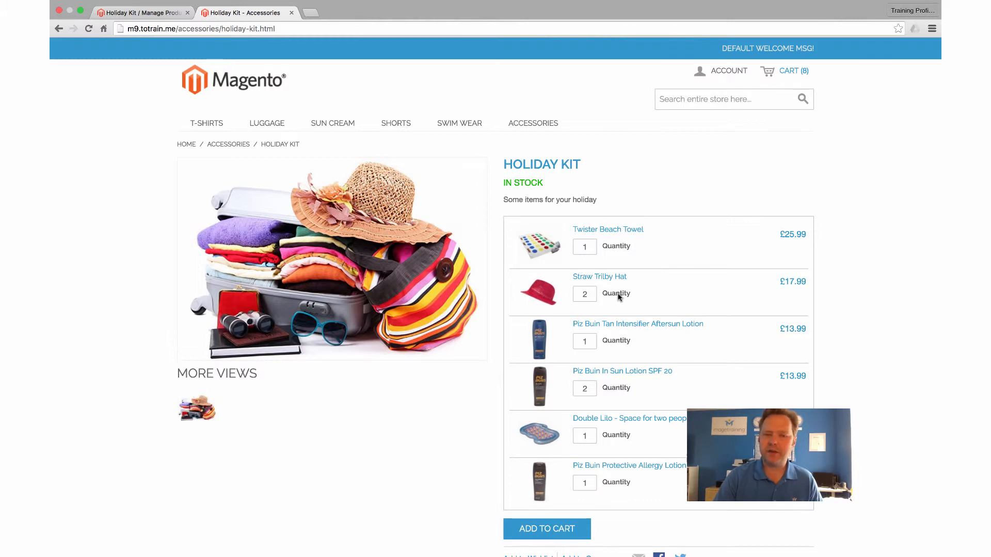
pyautogui.doubleClick(591, 247)
pyautogui.write('0')
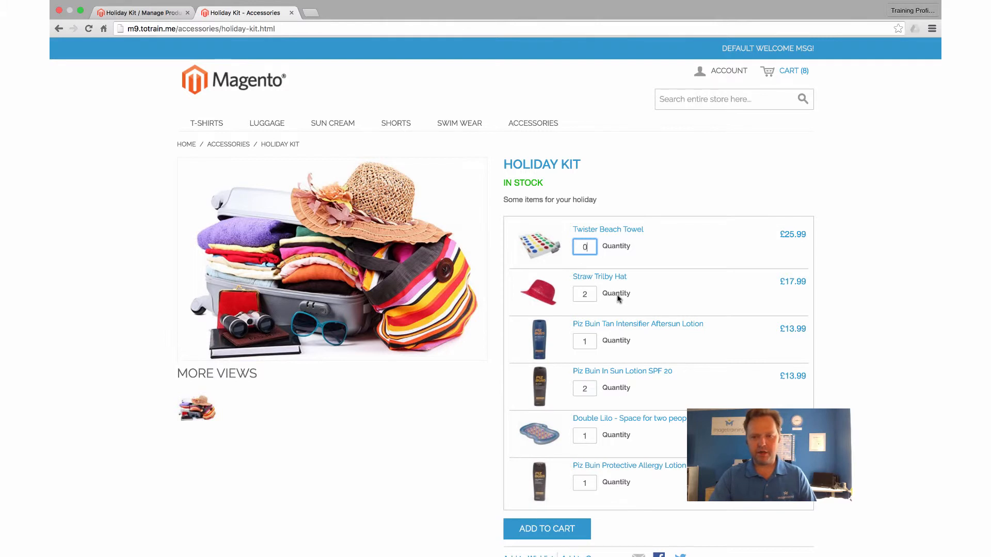
pyautogui.click(592, 295)
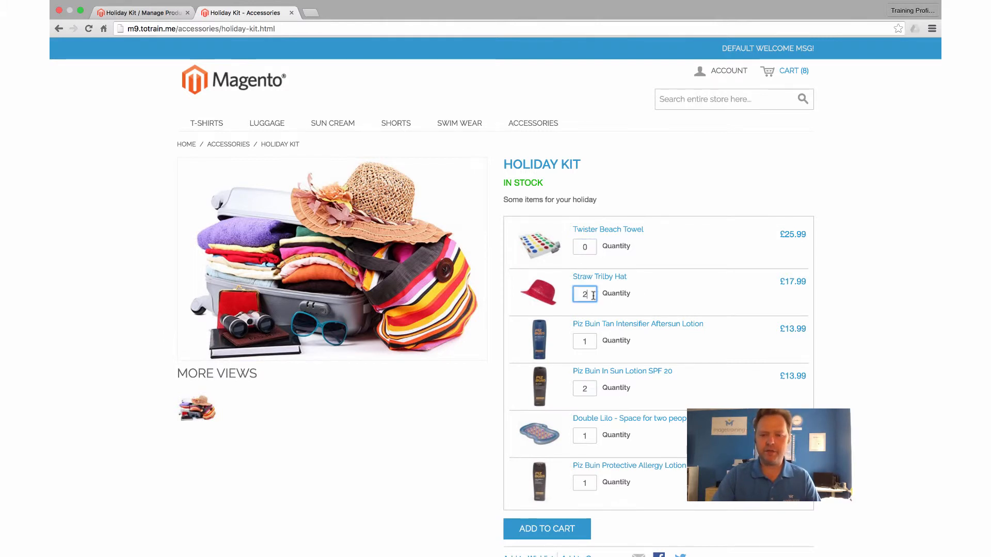
pyautogui.write('0')
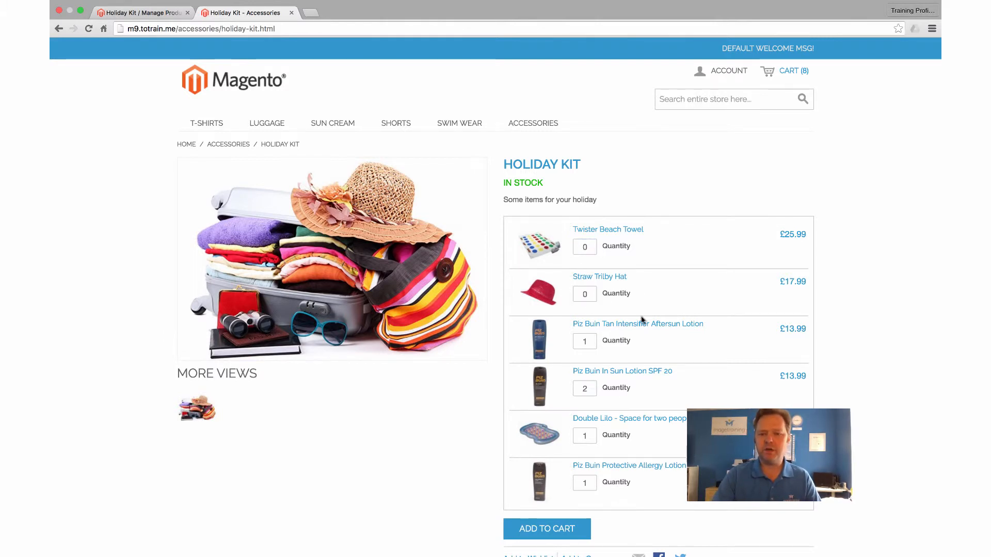
# Set the quantities to 2 for Aftersun Lotion, 4 for SPF 20 lotion, 0 for Double Lilo and 2 for SPF 50 lotion.
pyautogui.doubleClick(585, 342)
pyautogui.write('2')
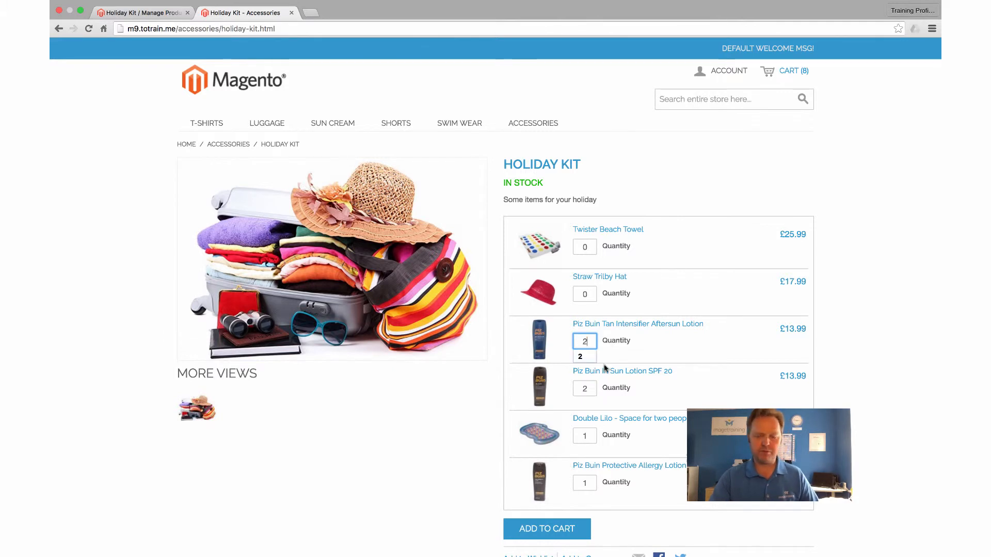
pyautogui.doubleClick(585, 388)
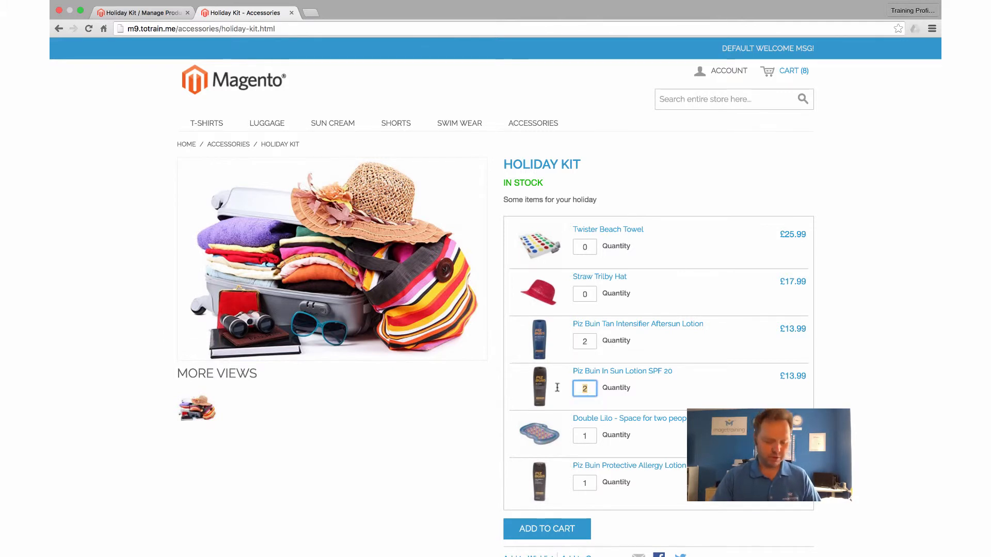
pyautogui.write('4')
pyautogui.doubleClick(590, 437)
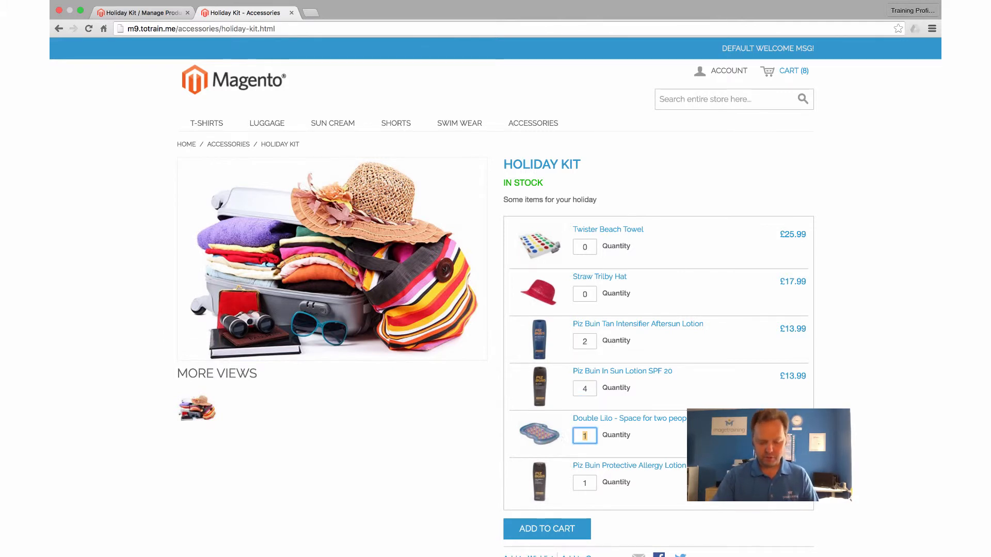
pyautogui.write('0')
pyautogui.doubleClick(584, 483)
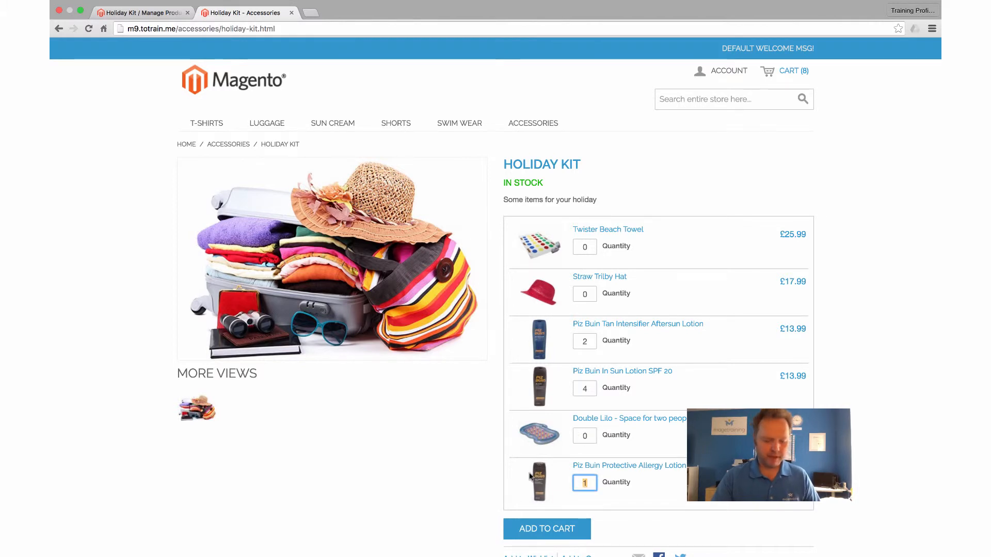
pyautogui.write('2')
pyautogui.click(503, 458)
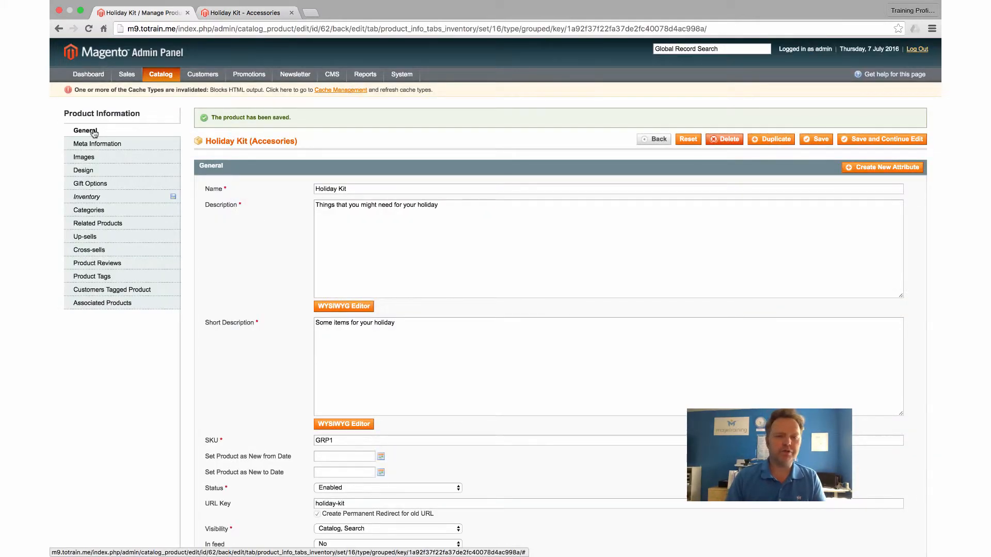
# Set the Holiday Kit's stock availability to Out of Stock in the admin inventory settings and save with editing continued.
pyautogui.click(103, 200)
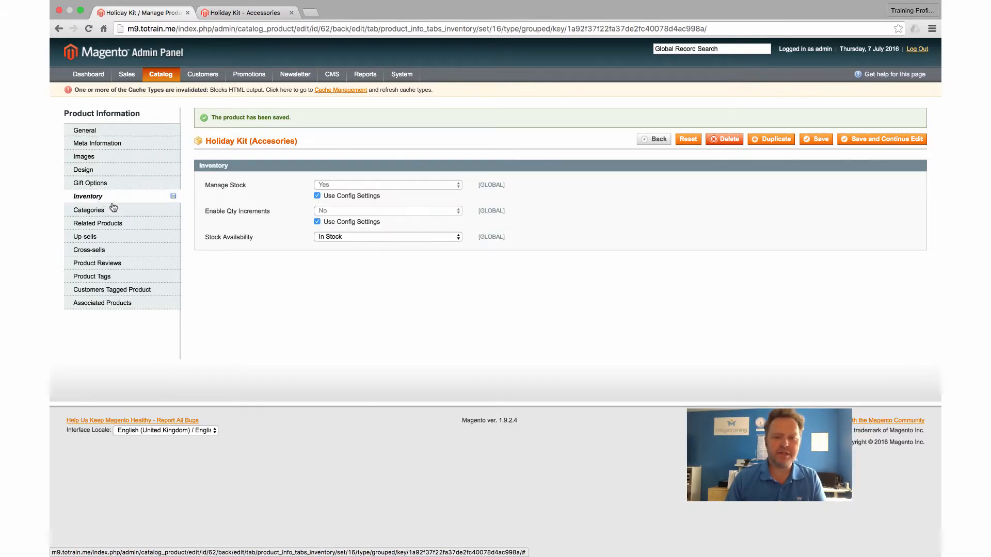
pyautogui.click(349, 238)
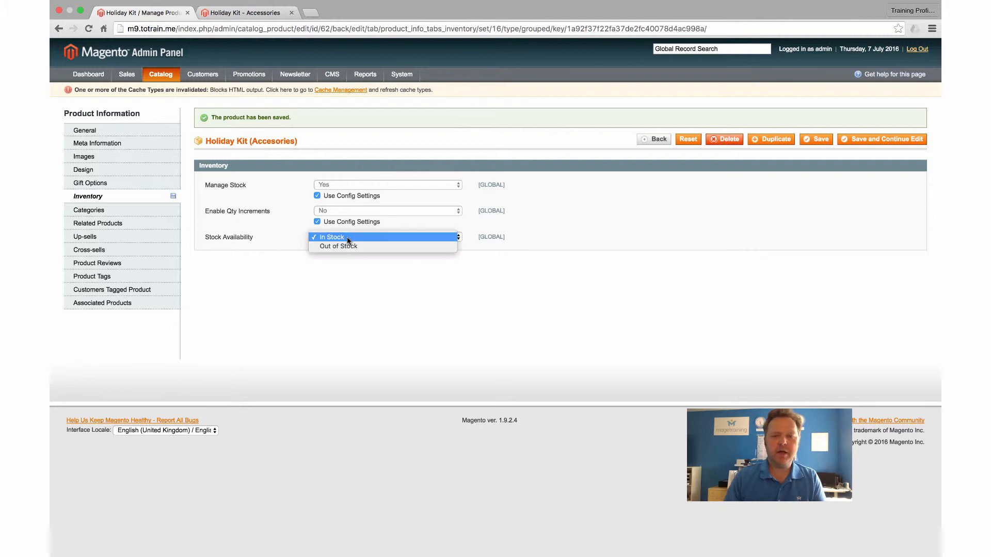
pyautogui.click(344, 247)
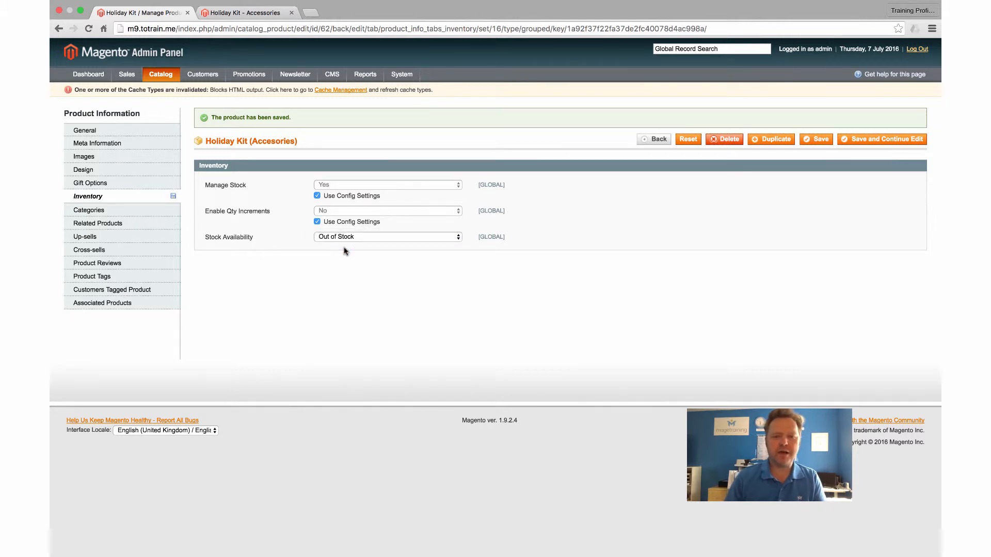
pyautogui.click(892, 139)
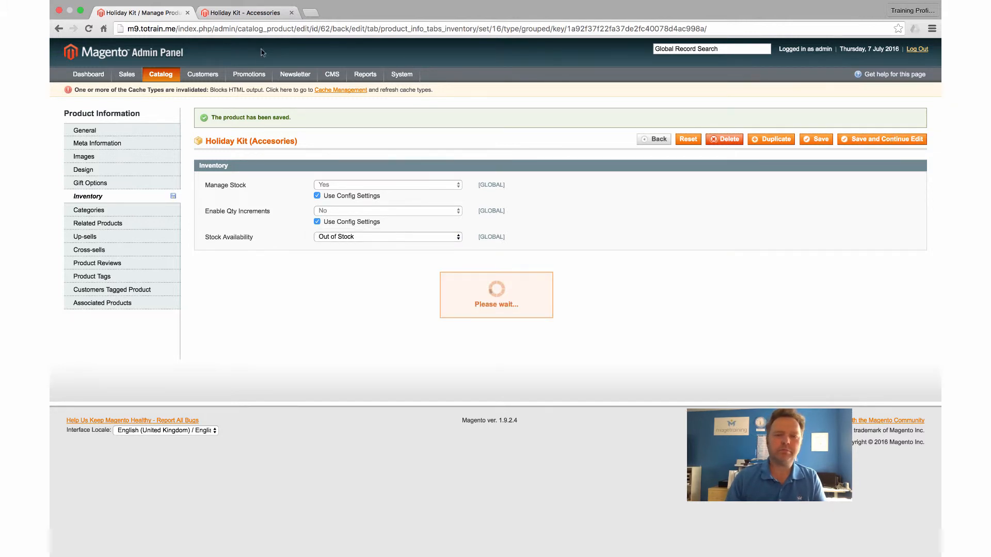
# Reload the Holiday Kit storefront page and check its stock status and ordering options.
pyautogui.click(231, 14)
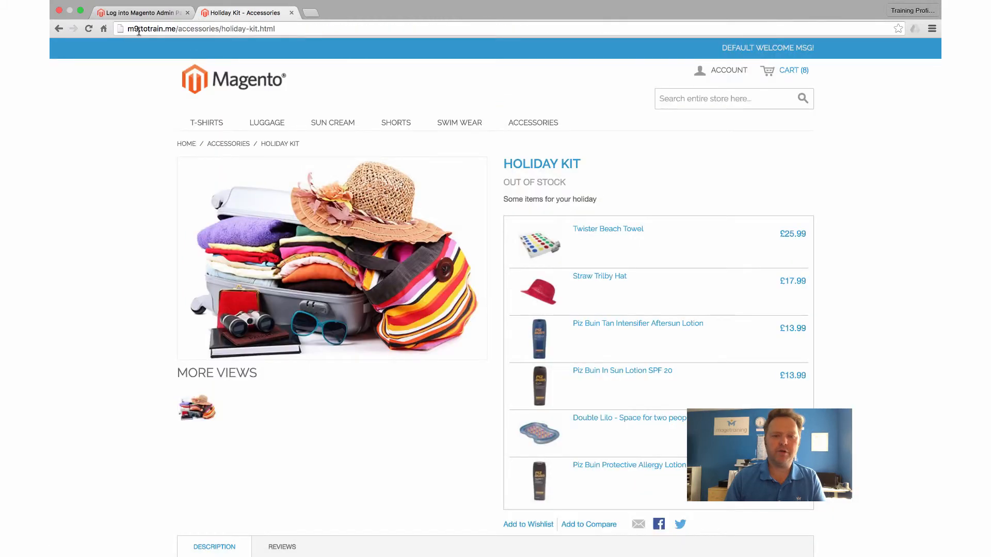
pyautogui.click(89, 28)
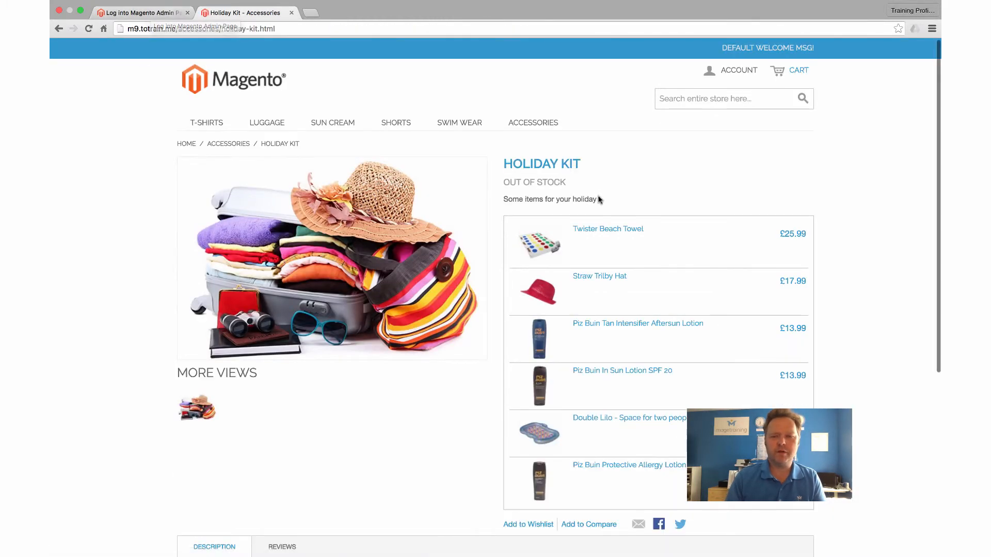
pyautogui.scroll(-2, 643, 221)
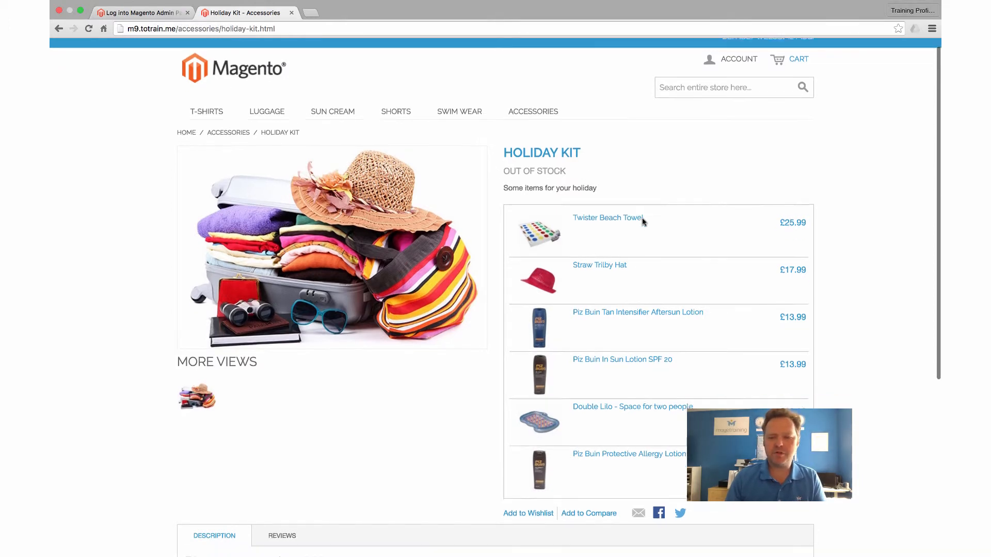
pyautogui.scroll(-5, 504, 372)
pyautogui.scroll(5, 477, 376)
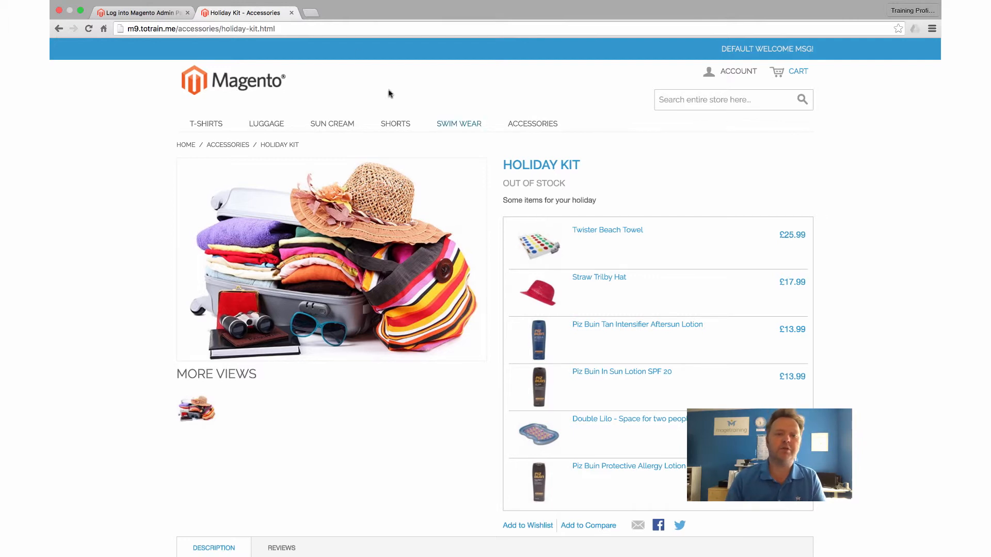
# Set the Holiday Kit's stock availability to In Stock, save with editing continued and reload its storefront page.
pyautogui.click(131, 15)
pyautogui.click(362, 213)
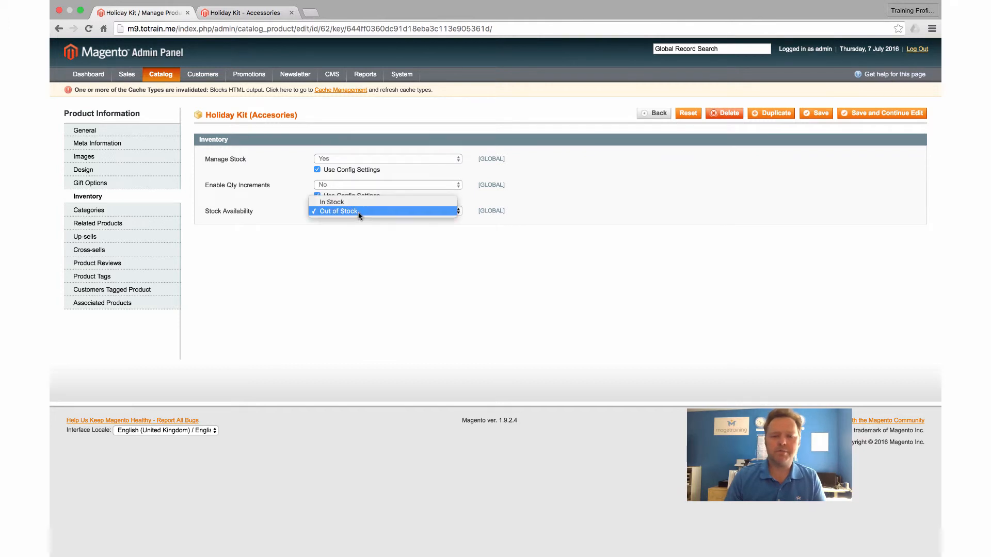
pyautogui.click(353, 204)
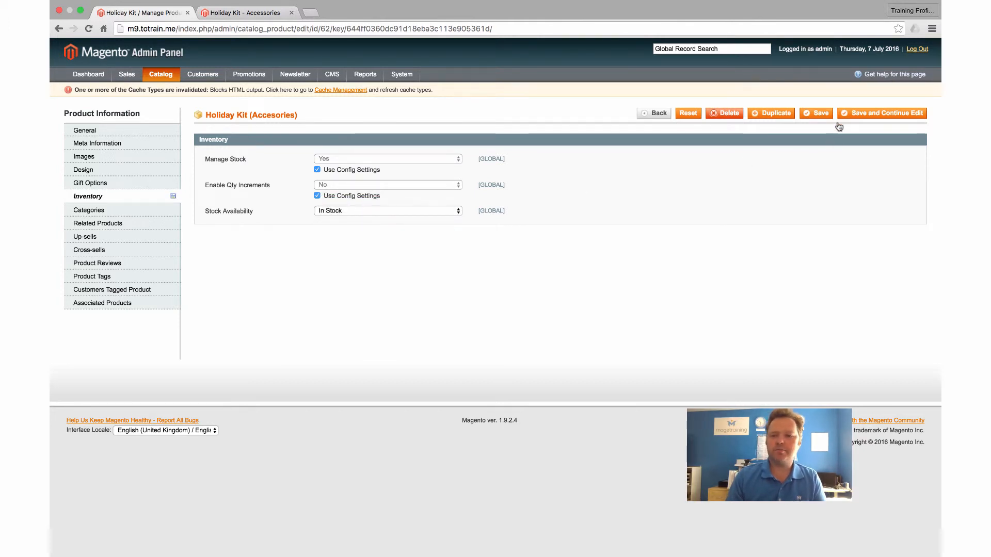
pyautogui.click(866, 113)
pyautogui.click(254, 12)
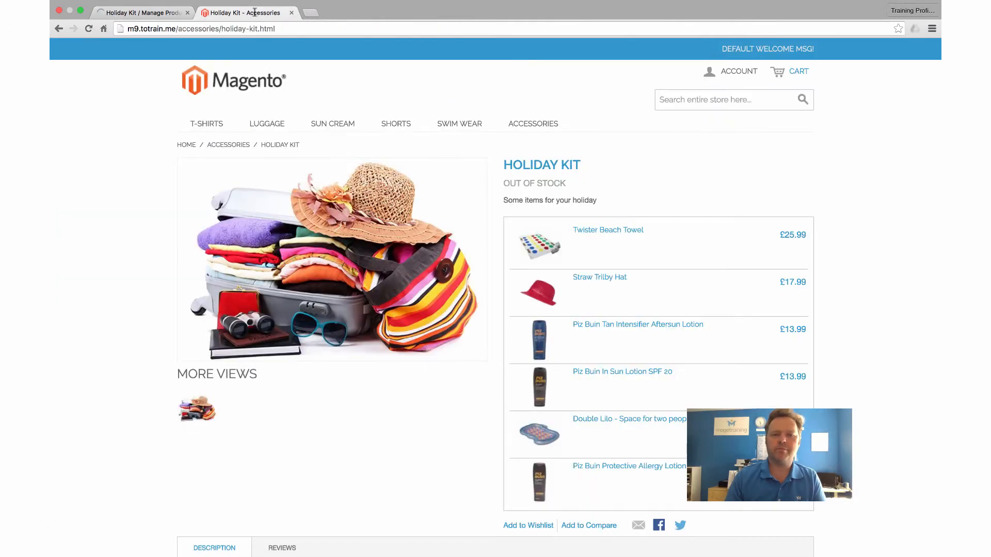
pyautogui.click(88, 29)
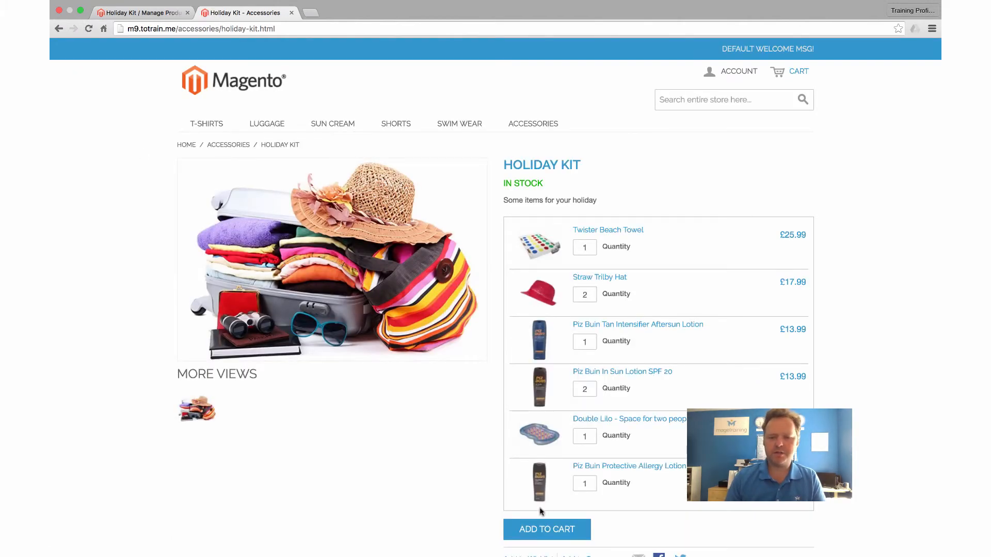
# Examine the Holiday Kit storefront page, including its associated items, quantities, prices, description and product tags section.
pyautogui.scroll(-6, 550, 503)
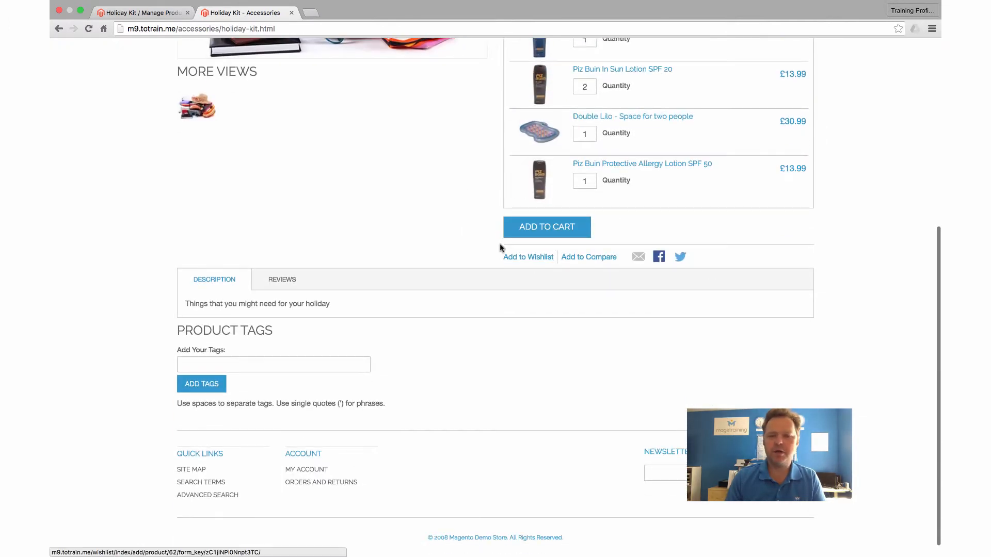
pyautogui.scroll(2, 479, 238)
pyautogui.scroll(3, 480, 238)
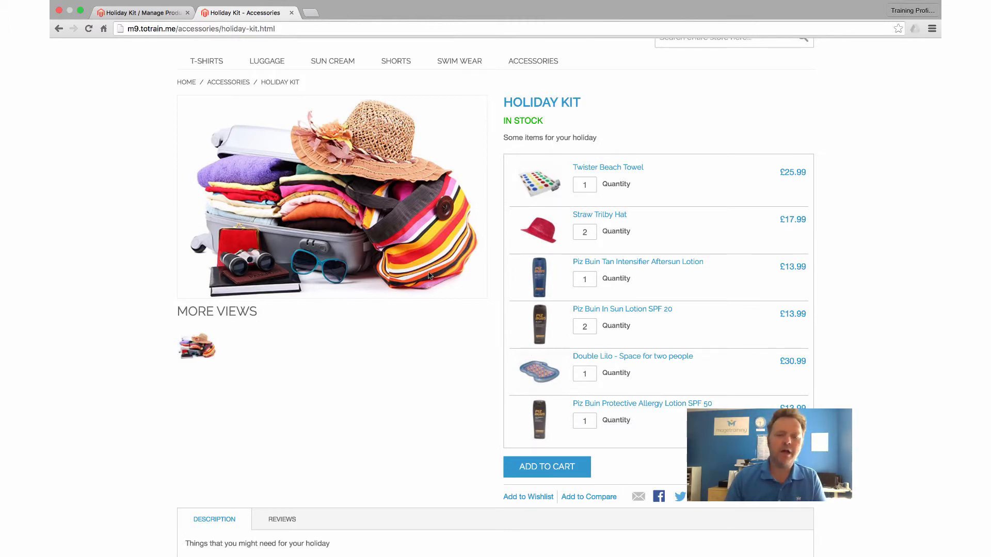
pyautogui.scroll(3, 431, 273)
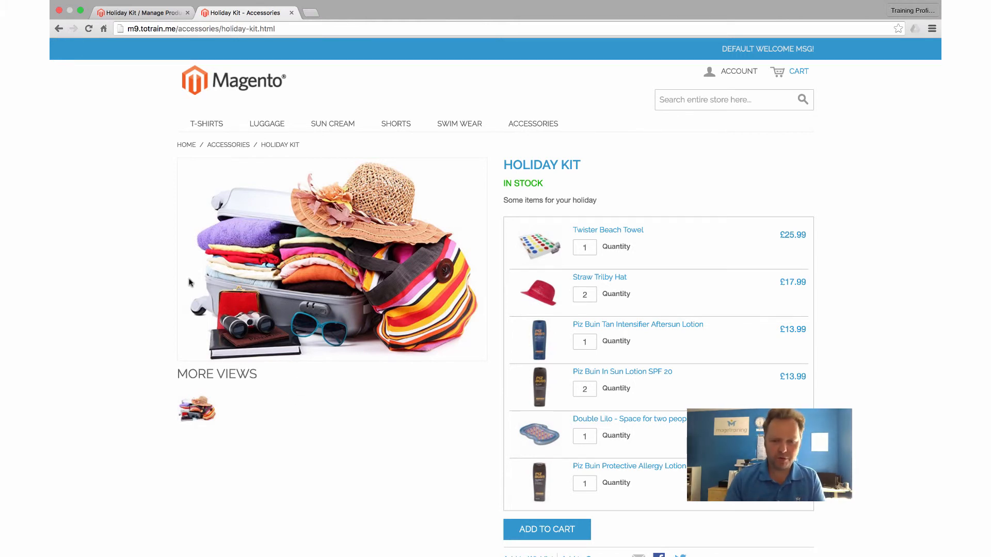
pyautogui.scroll(-3, 189, 282)
pyautogui.scroll(-5, 189, 282)
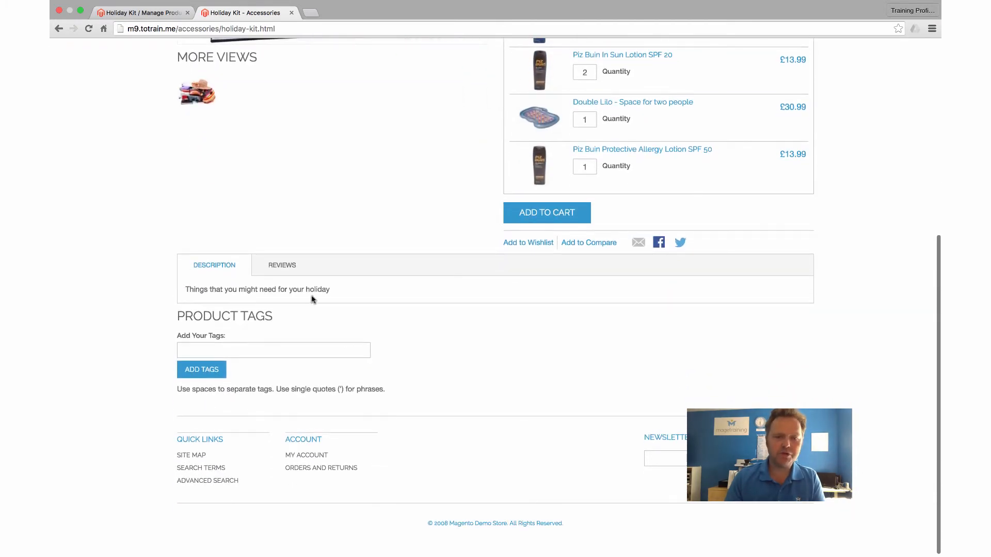
pyautogui.scroll(8, 353, 296)
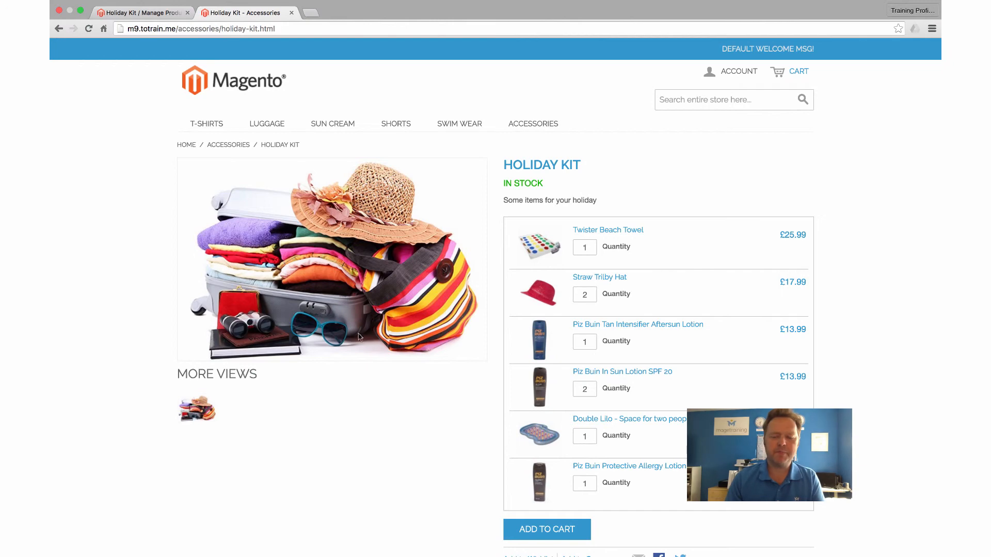
pyautogui.scroll(-5, 360, 335)
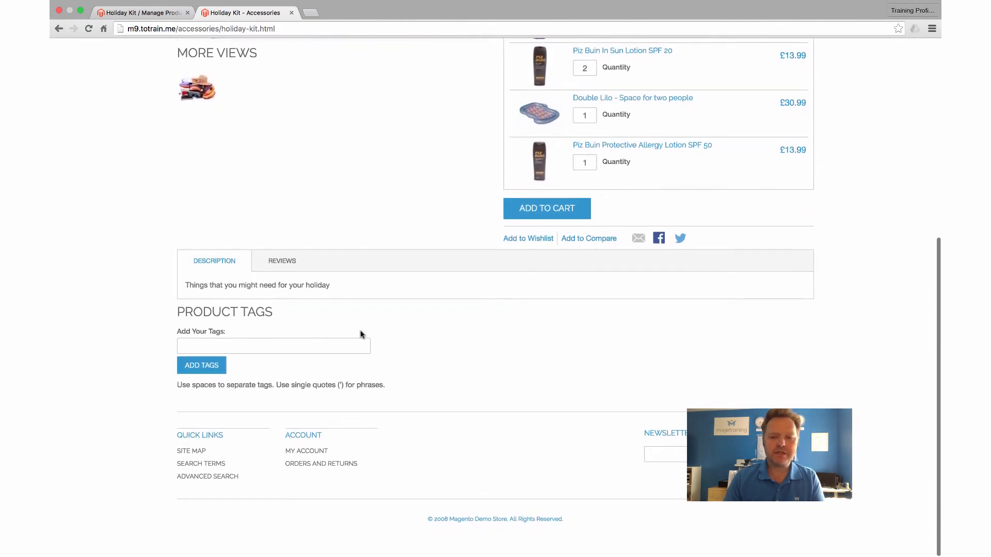
pyautogui.scroll(6, 361, 334)
pyautogui.scroll(-1, 360, 334)
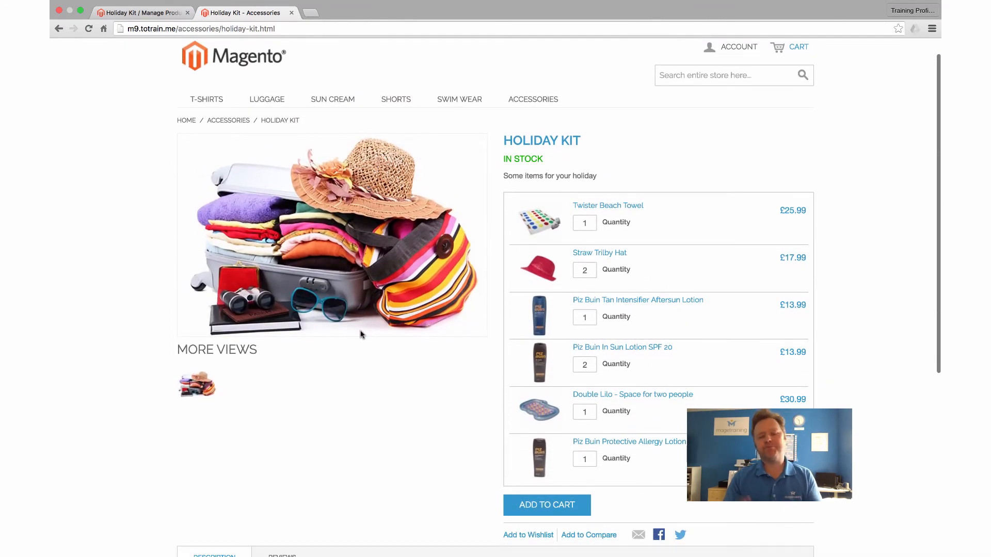